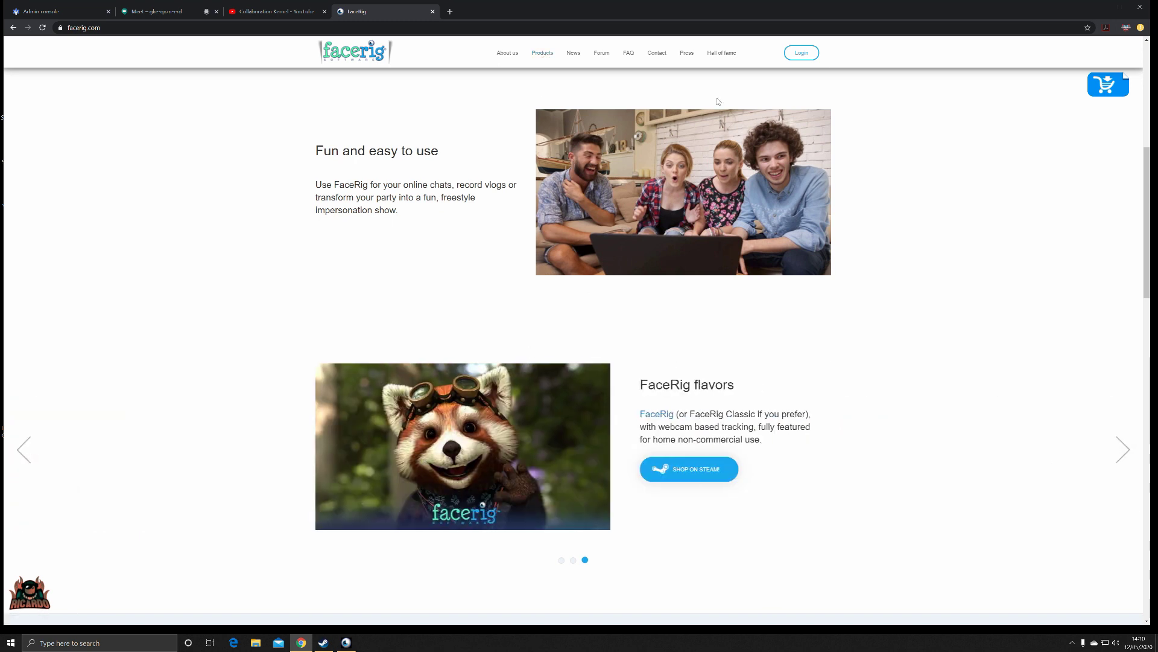
- View FaceRig's Hall of fame page, then switch Chrome to the Google Meet call tab
{"action": "left_click", "coordinate": [723, 53]}
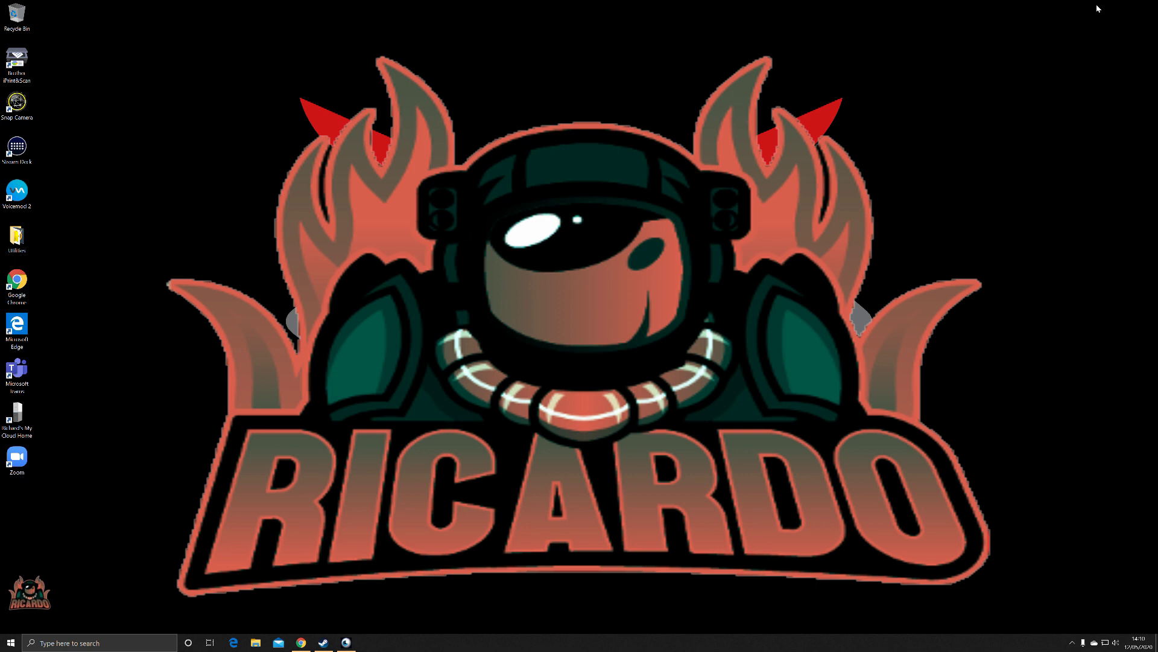
{"action": "left_click", "coordinate": [307, 642]}
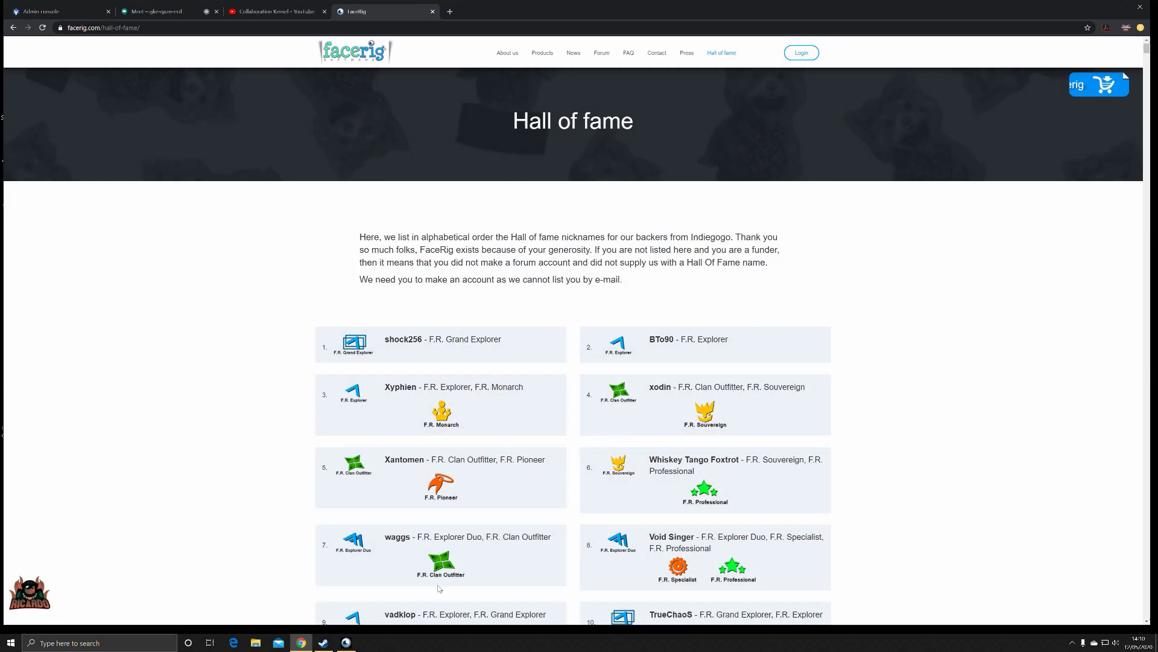
{"action": "left_click", "coordinate": [194, 12]}
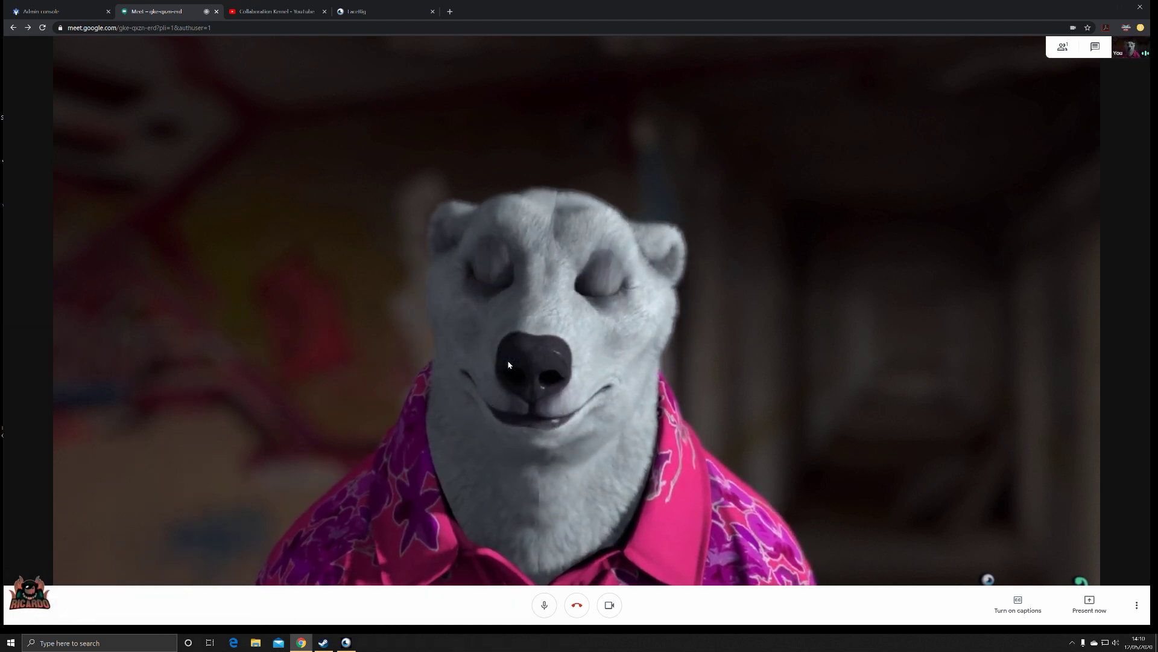
- Restore the FaceRig window over the Meet call and maximize it
{"action": "left_click", "coordinate": [350, 643]}
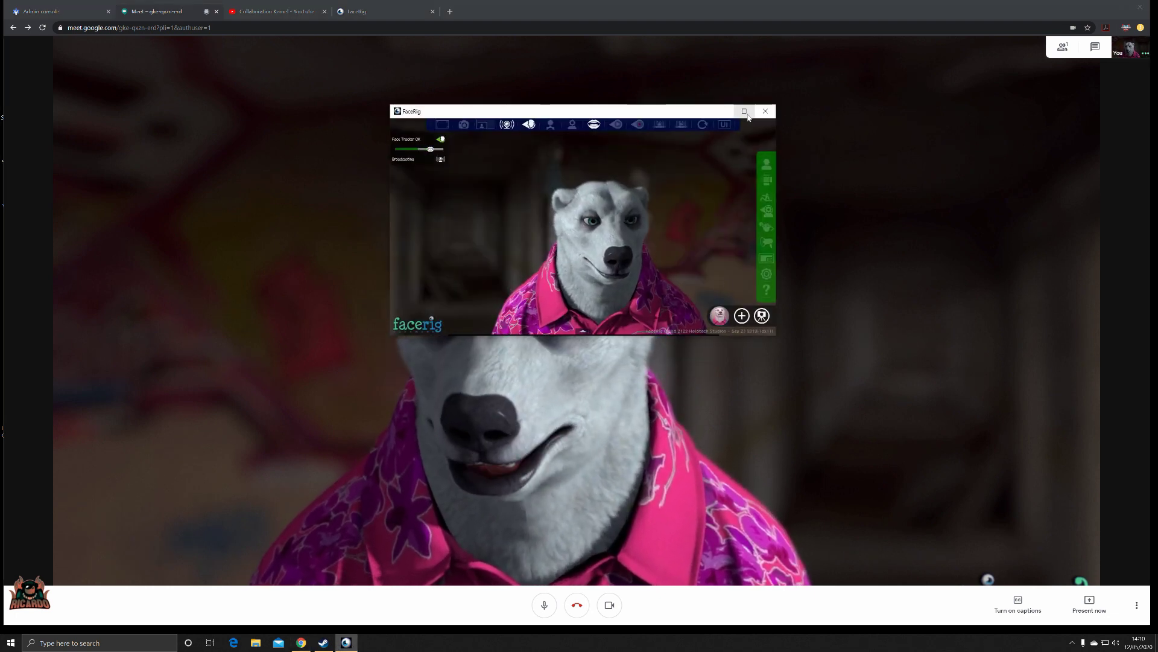
{"action": "left_click", "coordinate": [745, 113]}
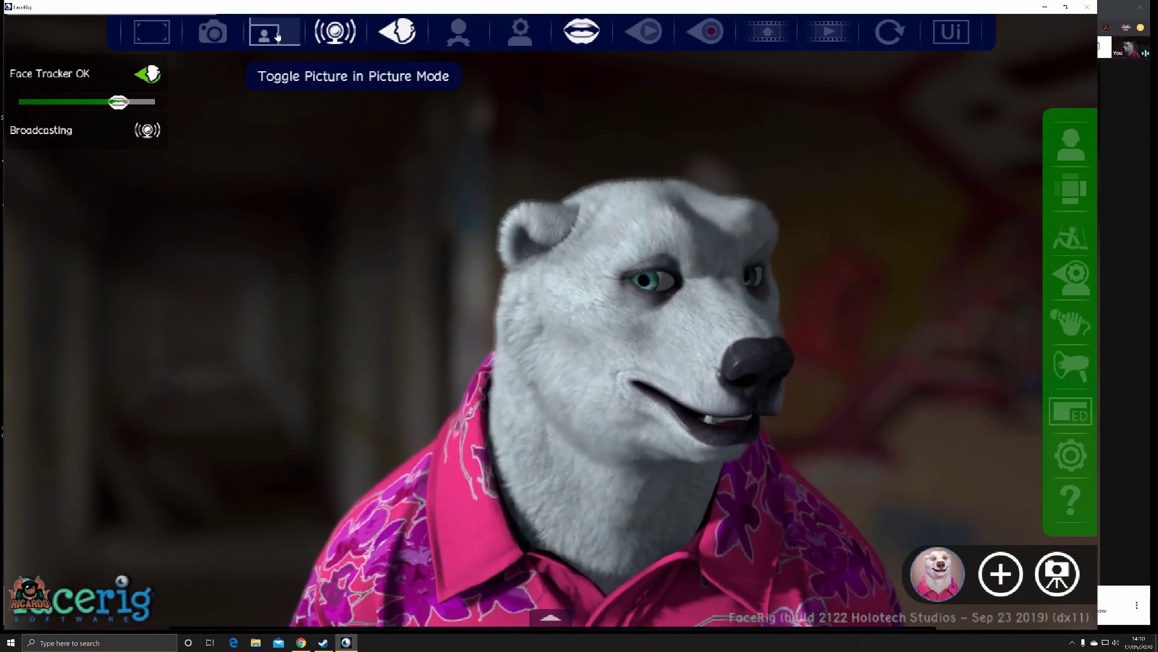
- Show the picture-in-picture webcam feed beside the polar bear and turn broadcasting off
{"action": "left_click", "coordinate": [277, 37]}
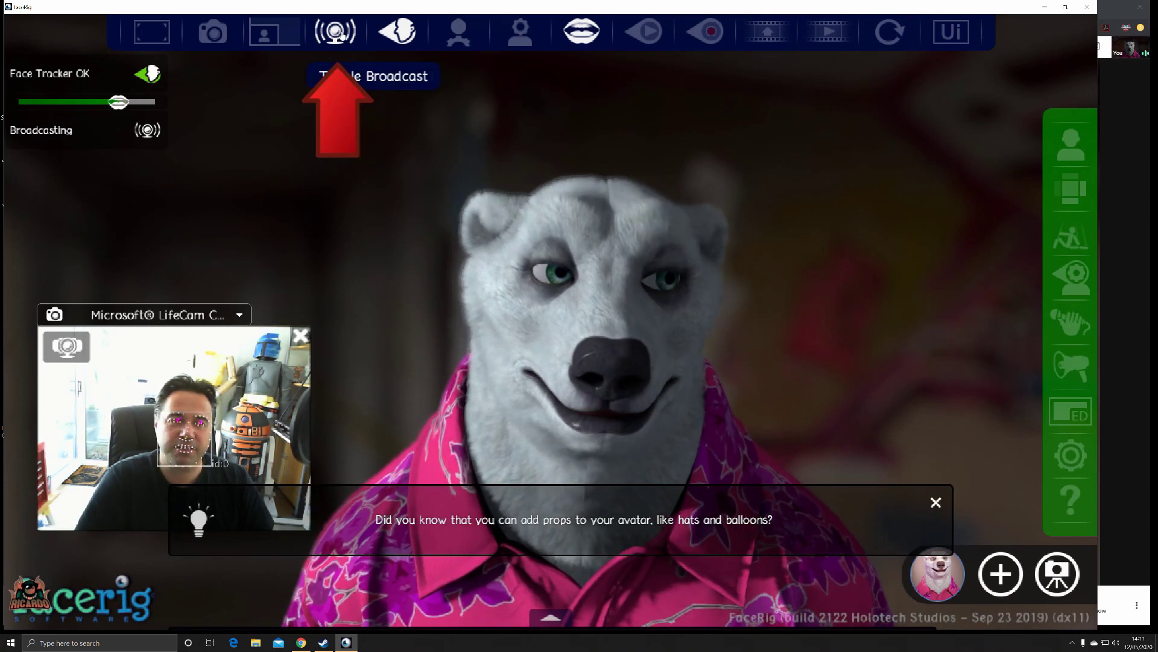
{"action": "left_click", "coordinate": [342, 35]}
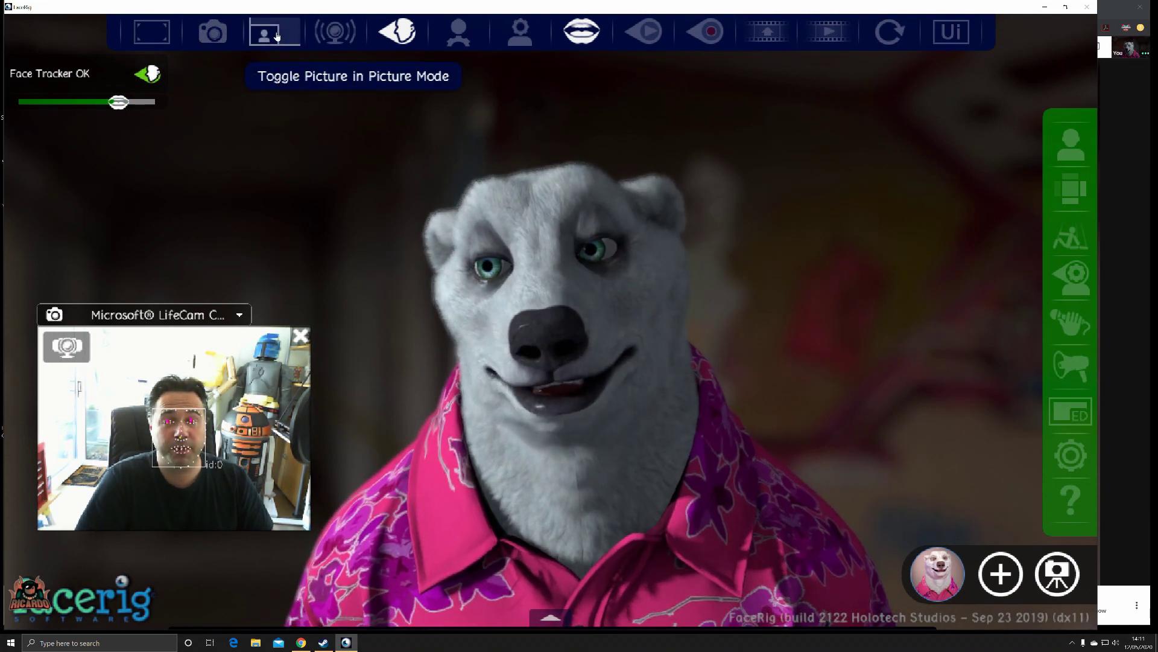
{"action": "left_click", "coordinate": [277, 36]}
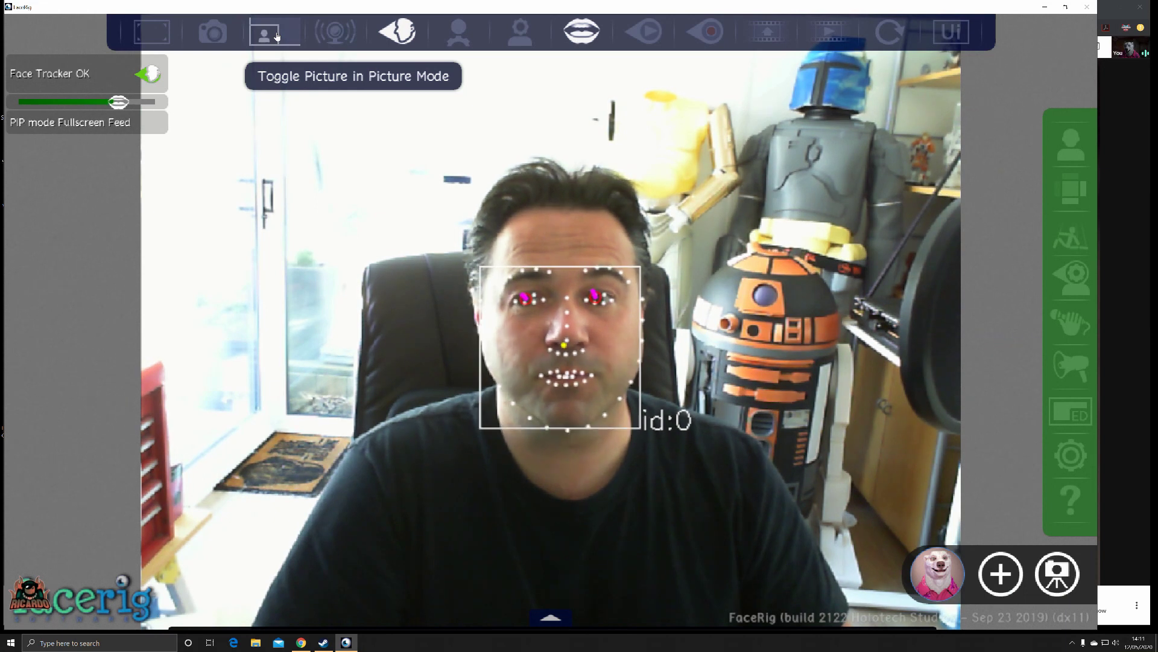
{"action": "left_click", "coordinate": [277, 36]}
{"action": "left_click", "coordinate": [277, 36]}
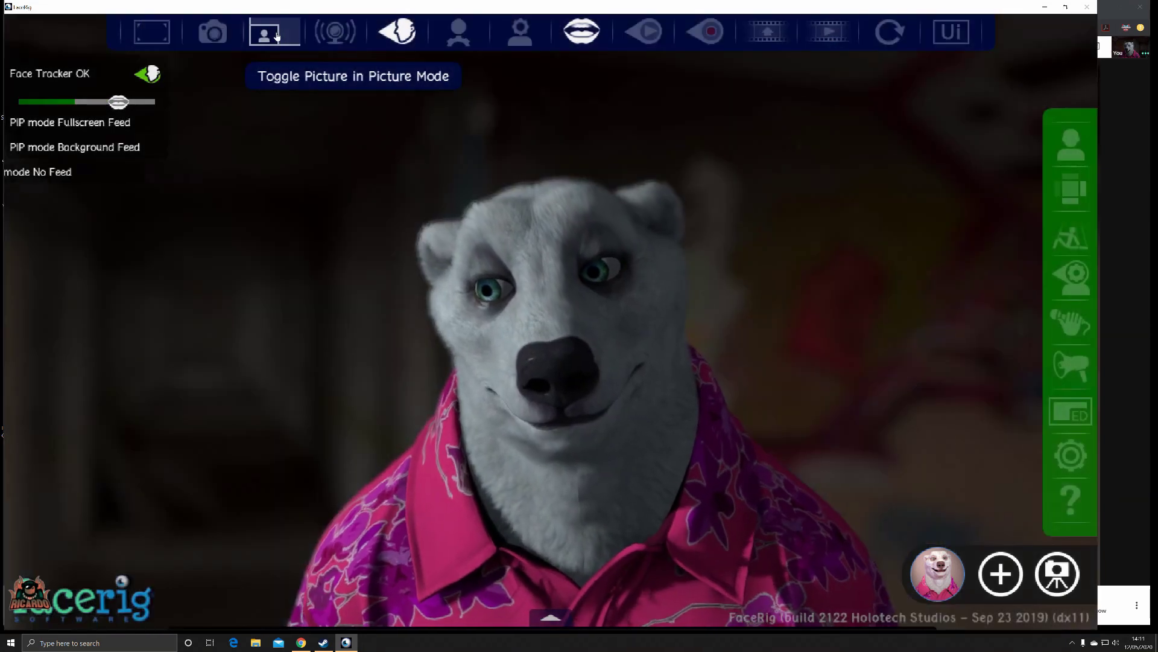
{"action": "left_click", "coordinate": [277, 36]}
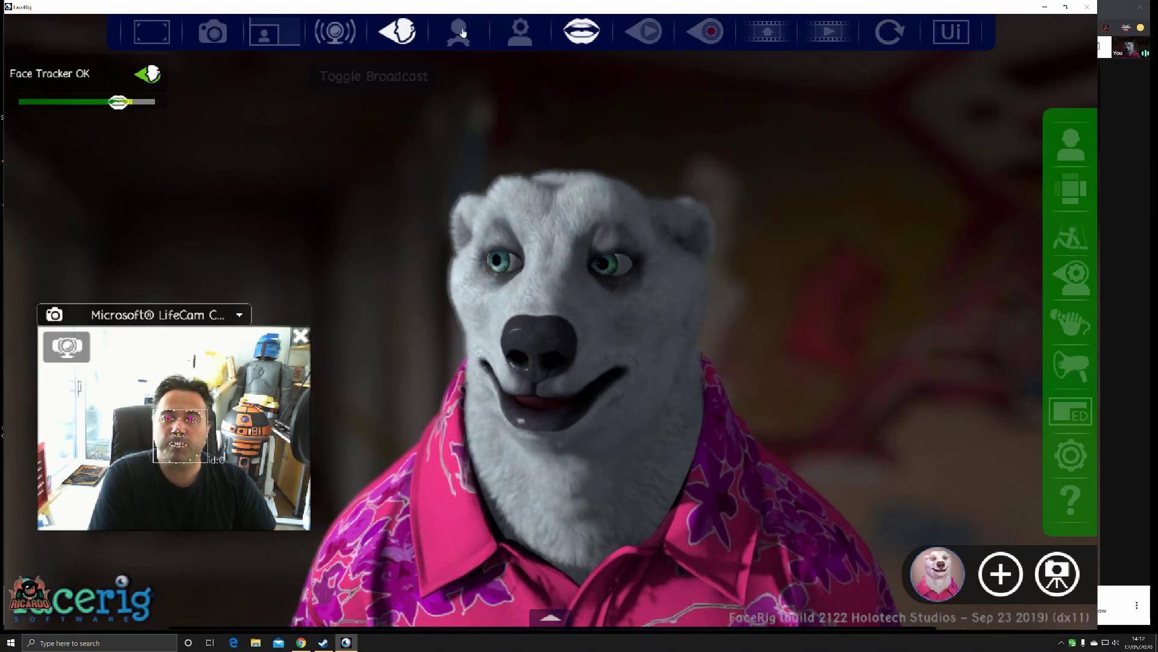
- Switch to Basic UI and back to Advanced, re-enable broadcasting, and open the Avatar Gallery
{"action": "left_click", "coordinate": [943, 33]}
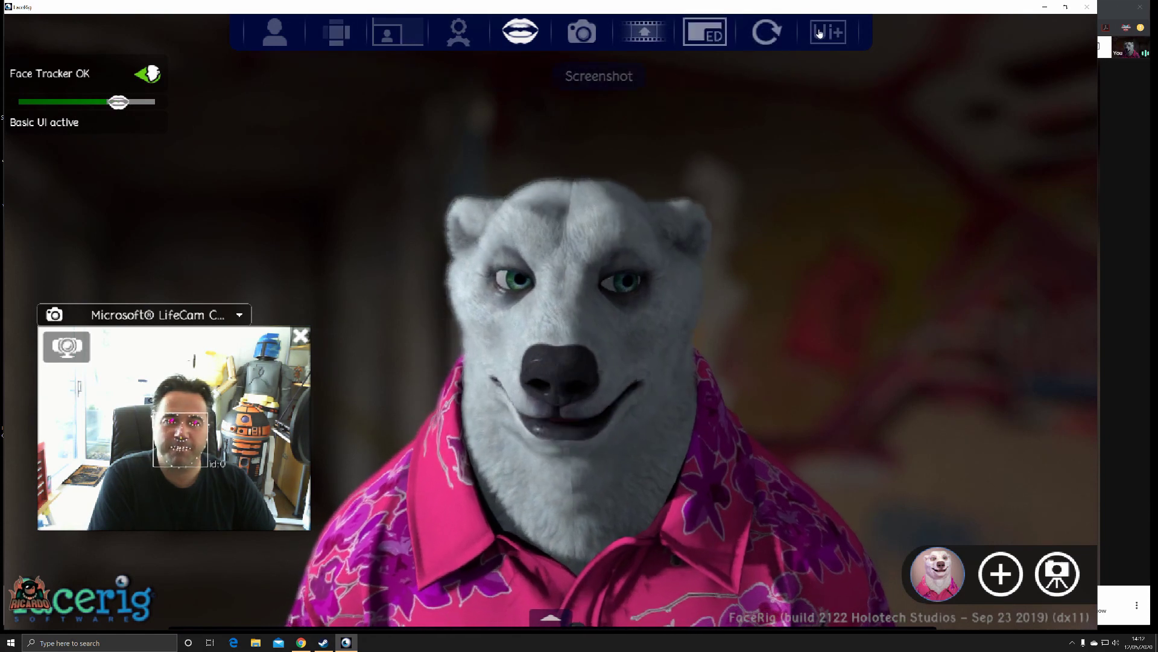
{"action": "left_click", "coordinate": [832, 40]}
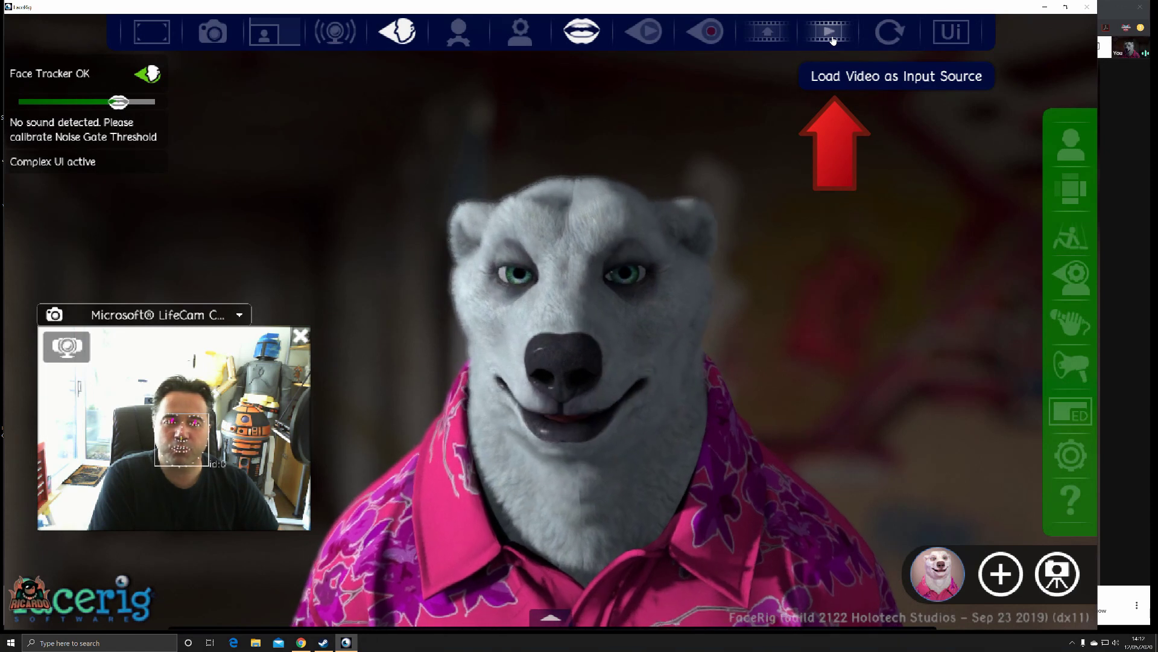
{"action": "left_click", "coordinate": [337, 33]}
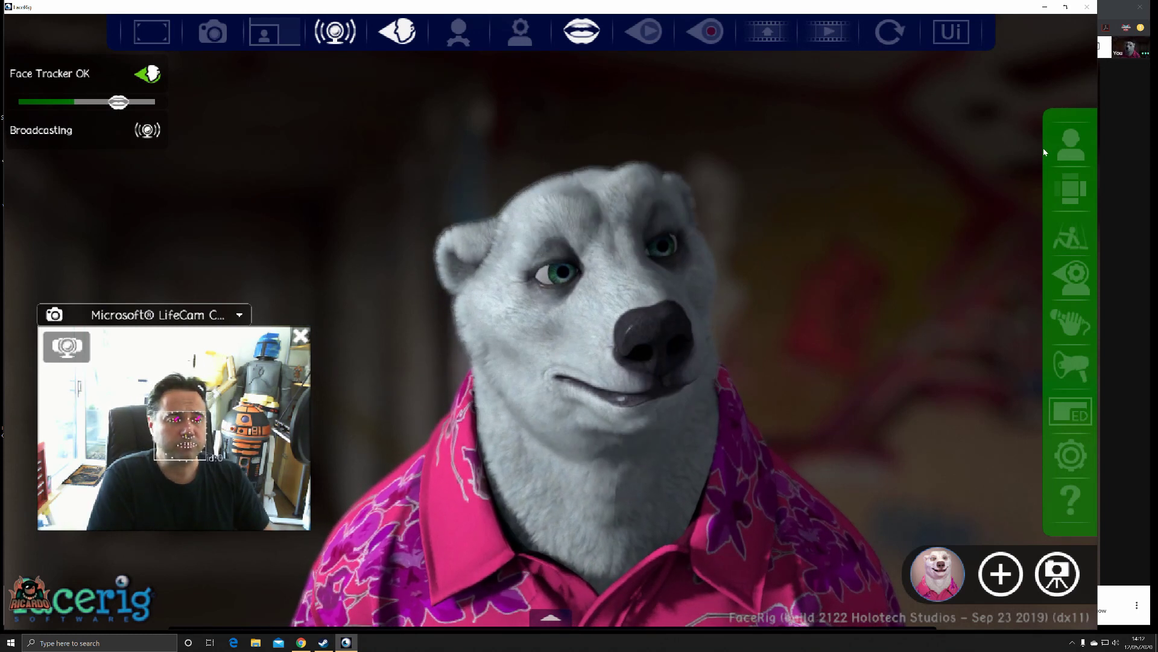
{"action": "left_click", "coordinate": [1069, 146]}
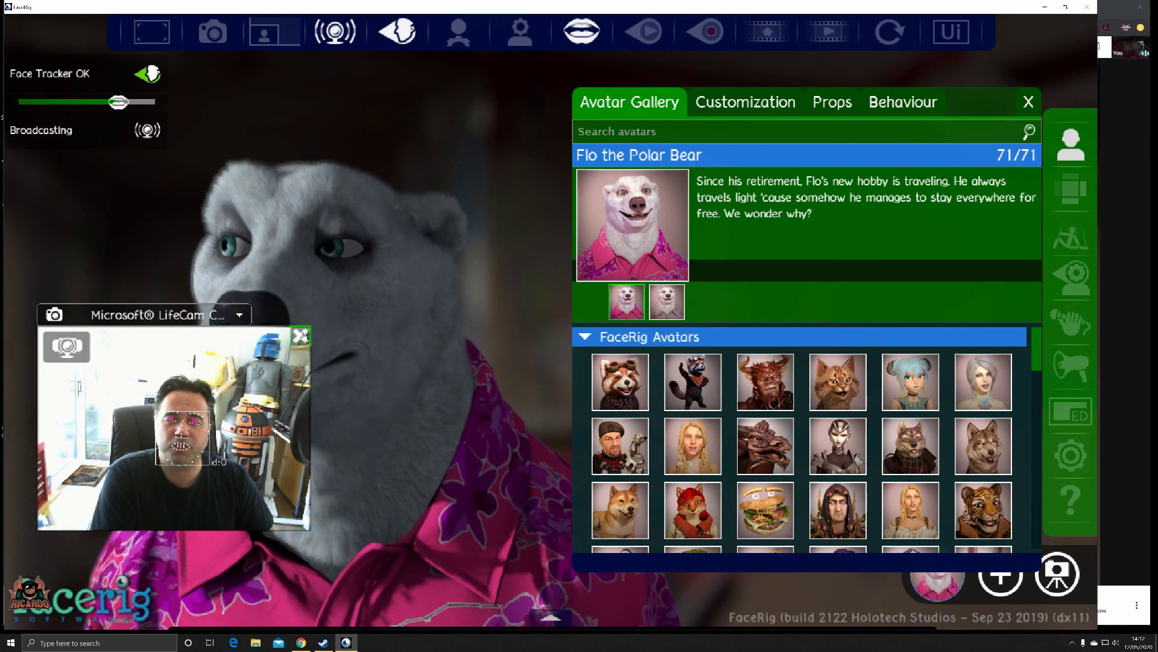
- Try Fluffo the red panda, then select the Ardalys dragon avatar and close the gallery
{"action": "left_click", "coordinate": [615, 383]}
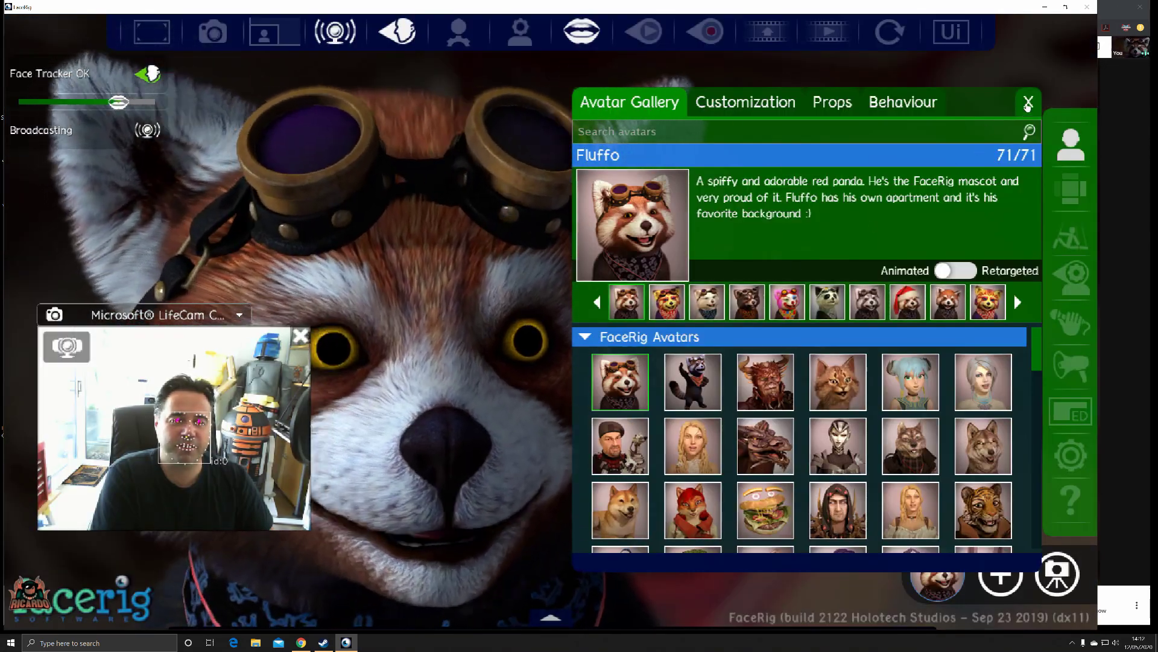
{"action": "left_click", "coordinate": [1028, 101]}
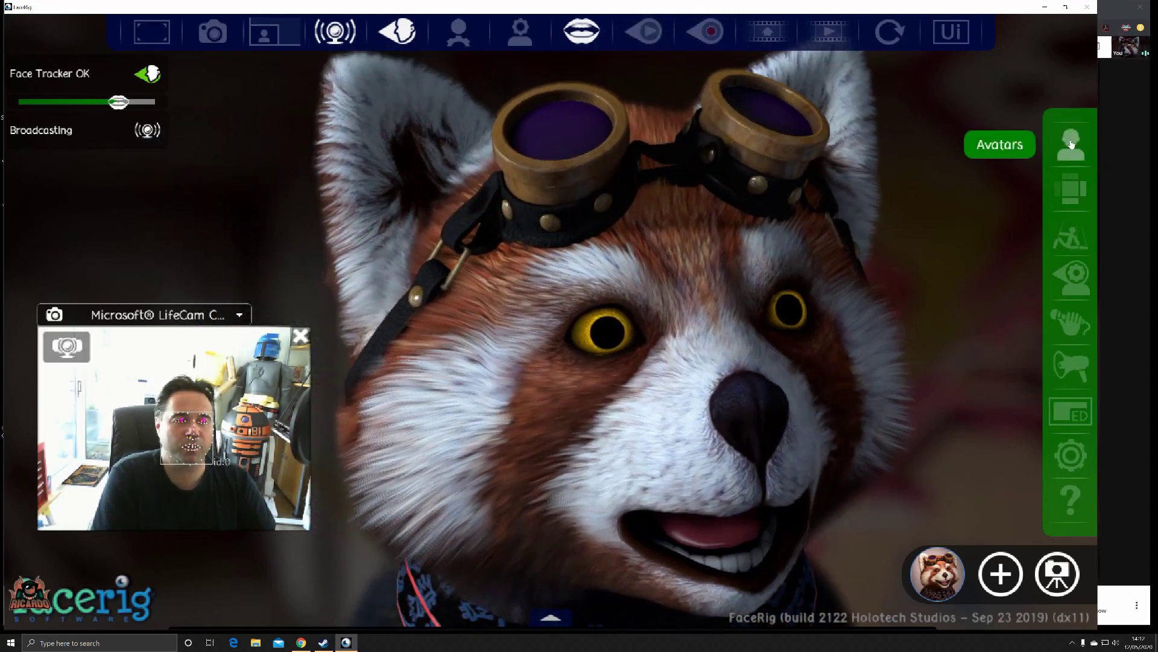
{"action": "left_click", "coordinate": [1070, 144]}
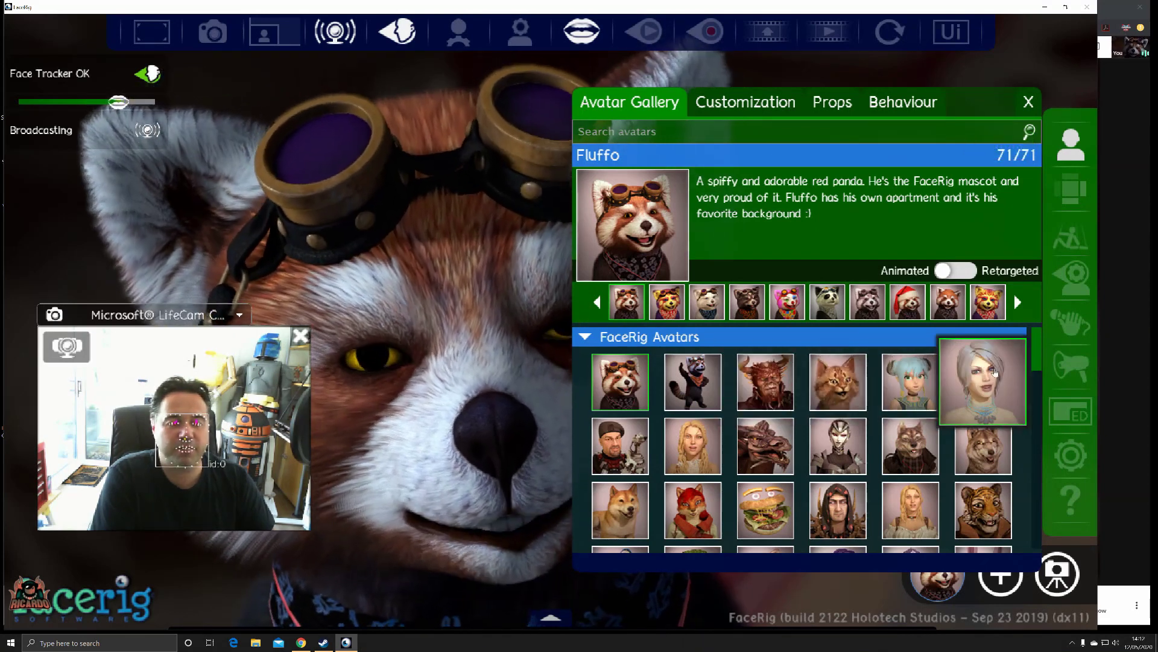
{"action": "left_click_drag", "start_coordinate": [1039, 364], "coordinate": [1042, 378]}
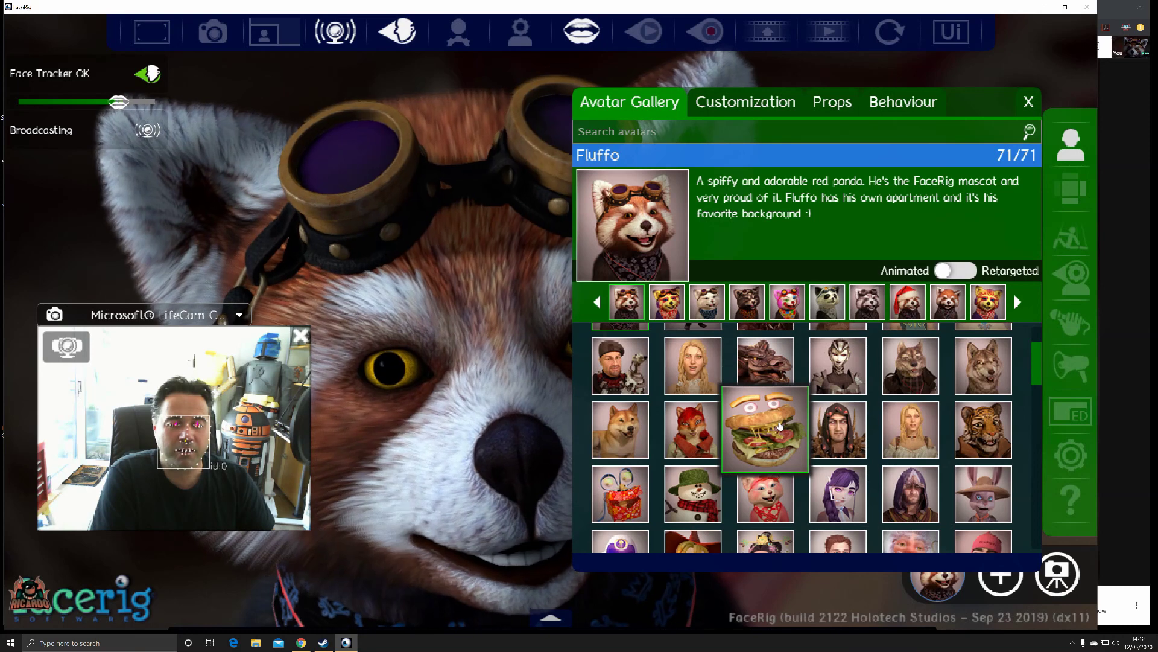
{"action": "scroll", "coordinate": [863, 425], "scroll_direction": "down", "scroll_amount": 1}
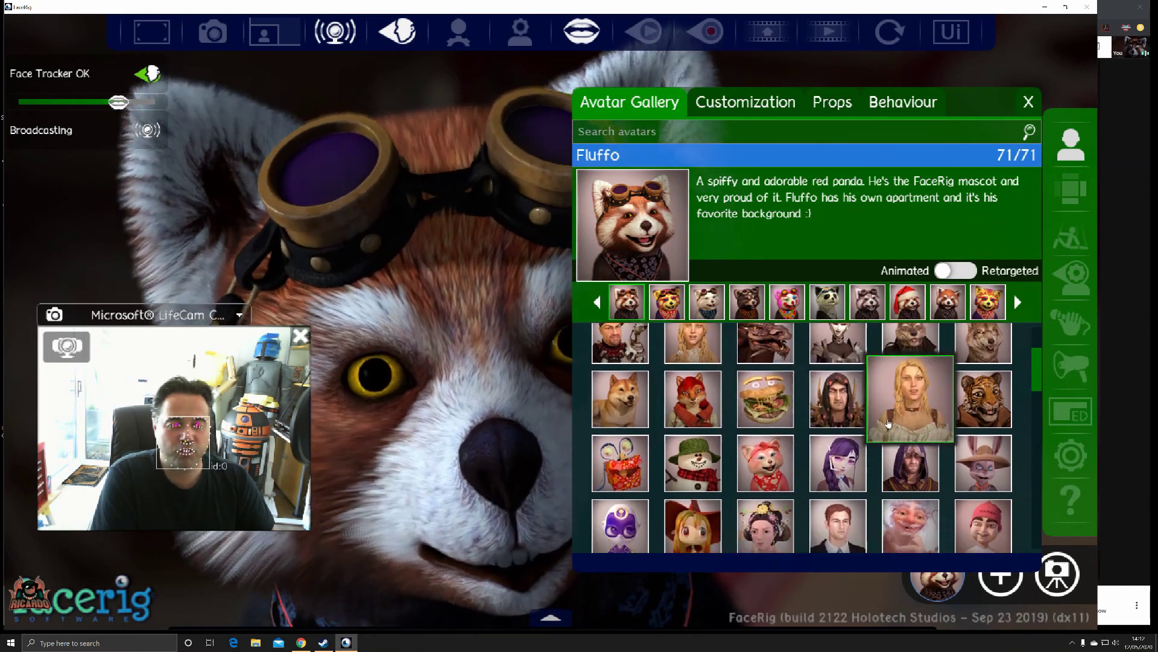
{"action": "left_click", "coordinate": [765, 348]}
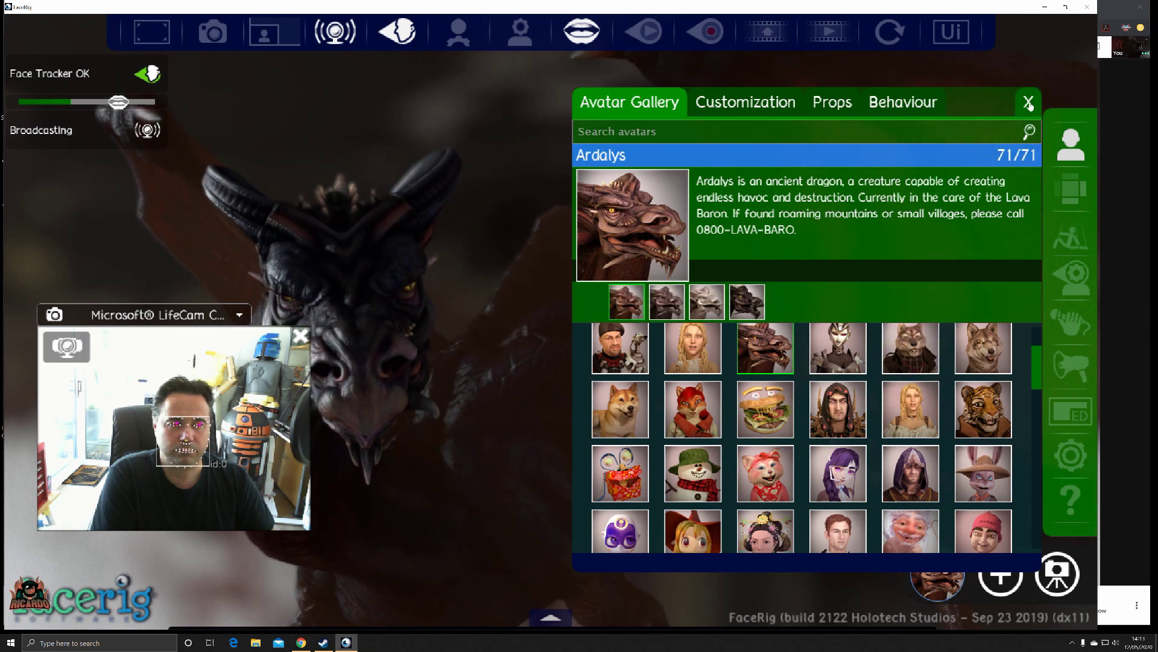
{"action": "left_click", "coordinate": [1028, 104]}
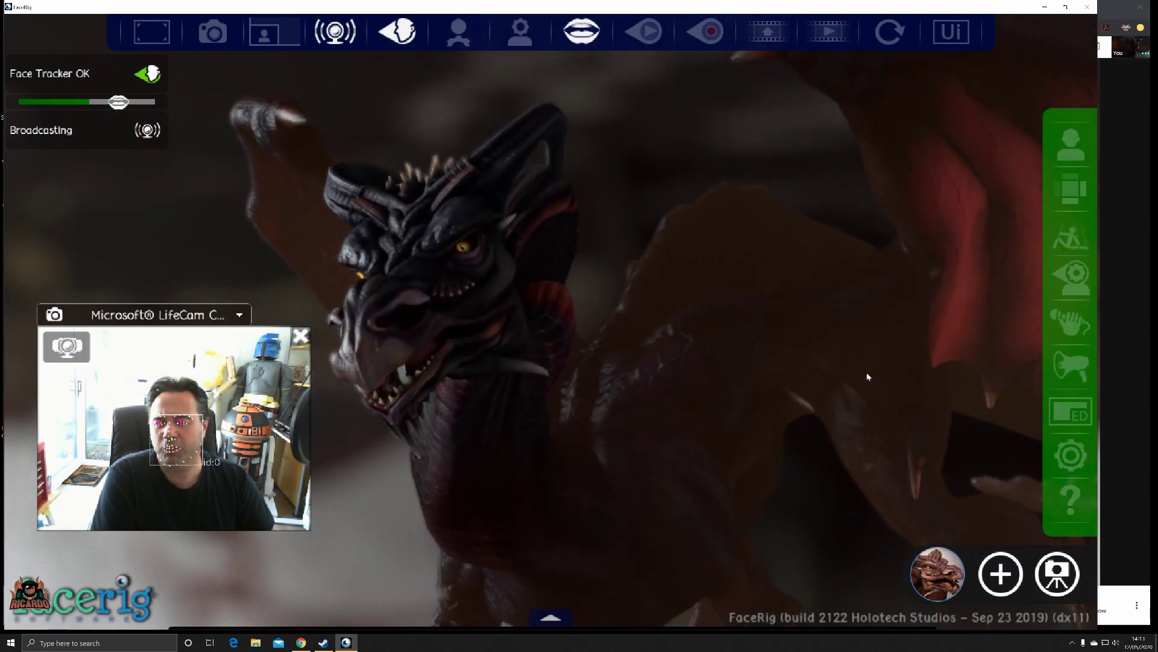
- Set The Lava Pits as the background environment, then reopen the Avatar Gallery
{"action": "left_click", "coordinate": [1077, 191]}
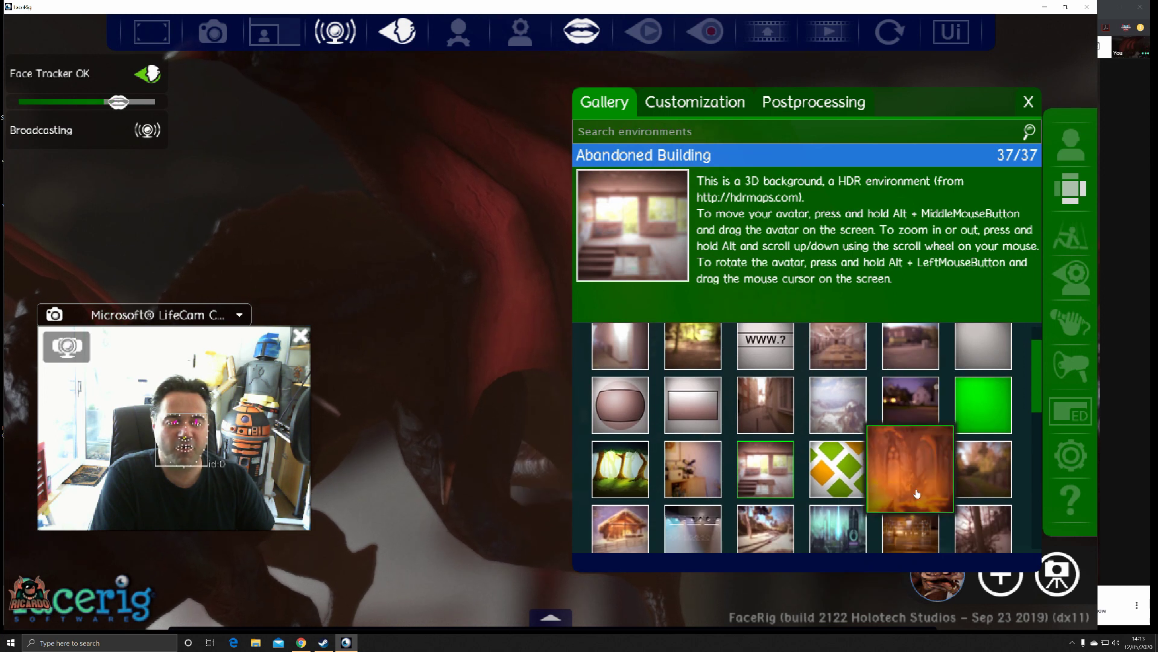
{"action": "left_click", "coordinate": [982, 490]}
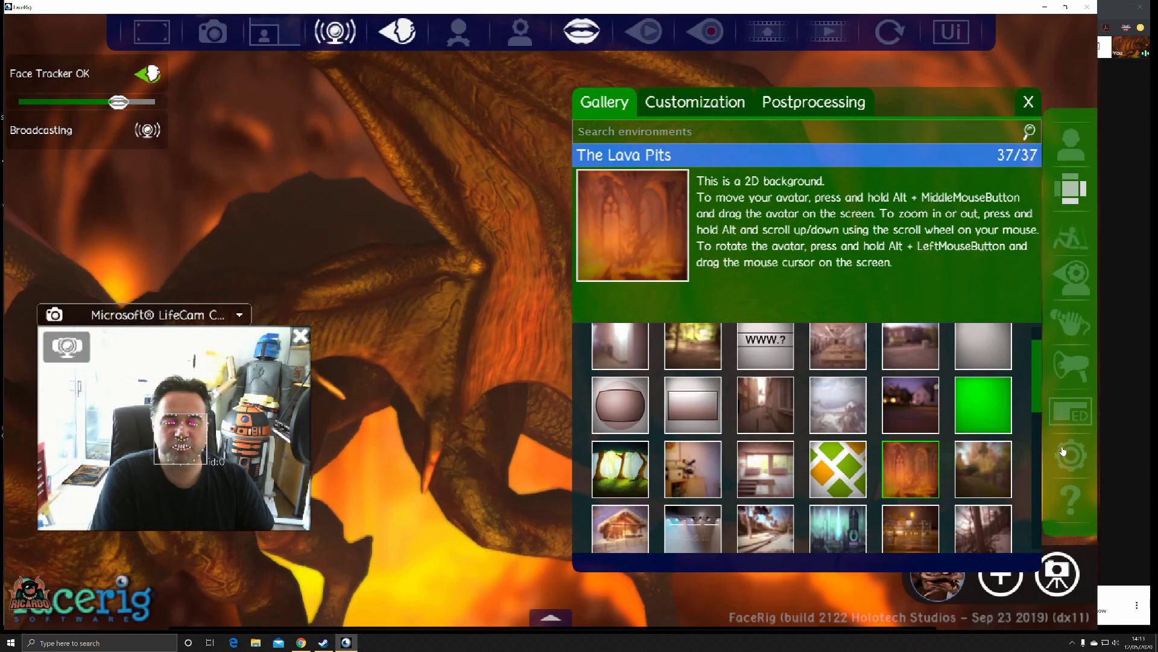
{"action": "left_click", "coordinate": [1028, 104]}
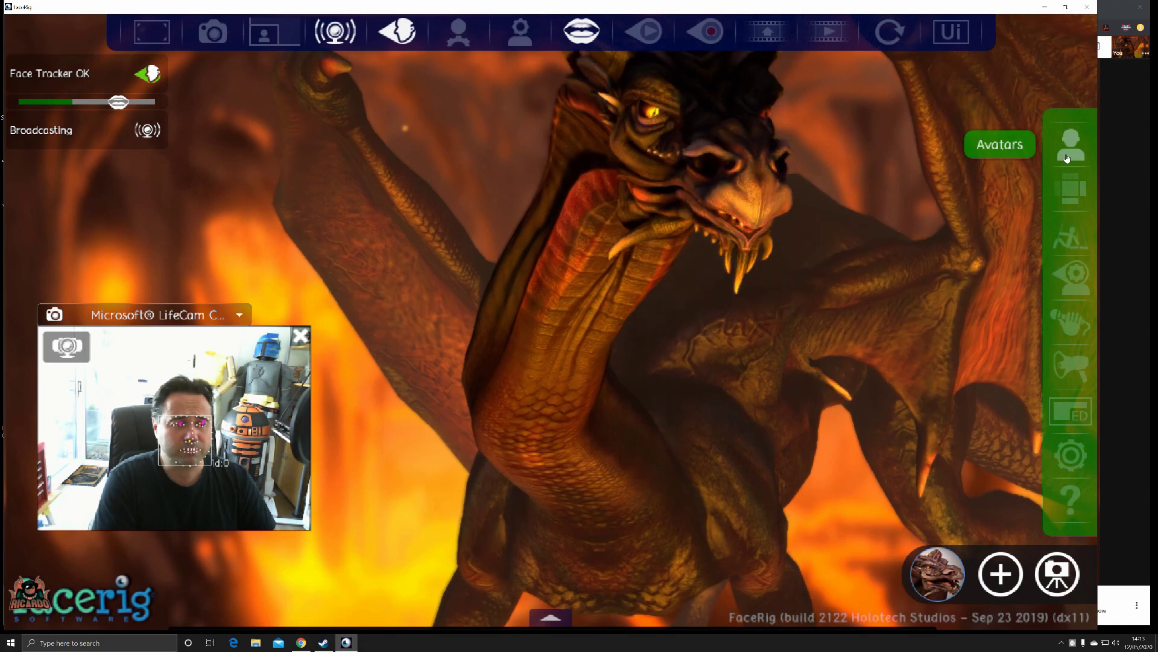
{"action": "left_click", "coordinate": [1068, 157]}
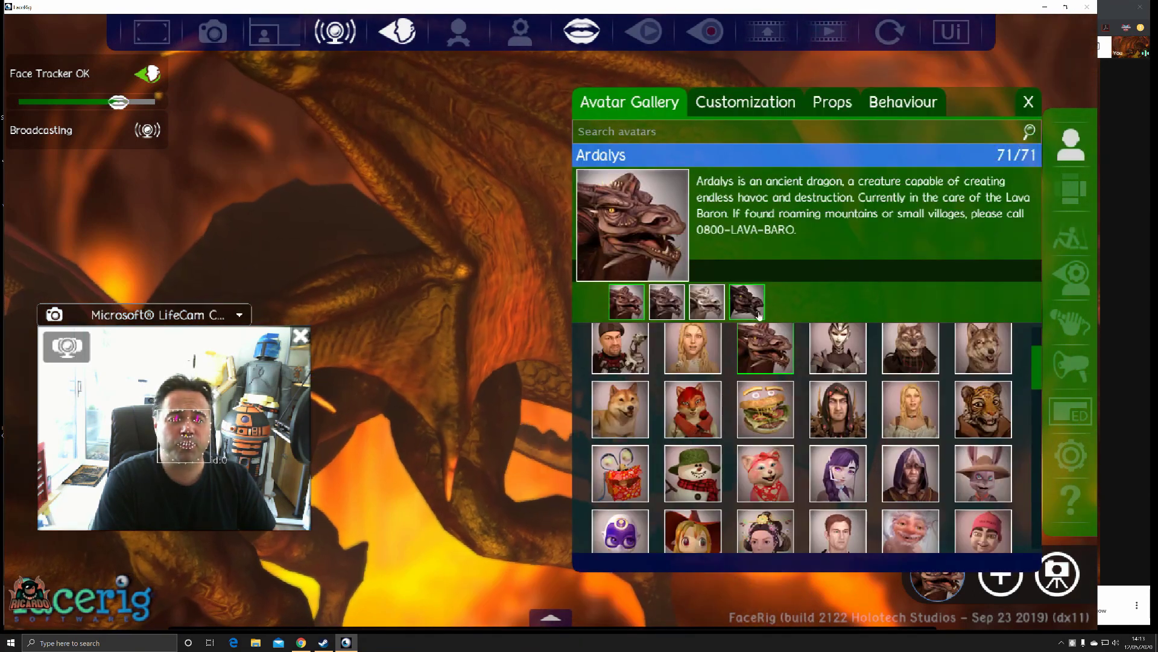
{"action": "scroll", "coordinate": [907, 365], "scroll_direction": "down", "scroll_amount": 1}
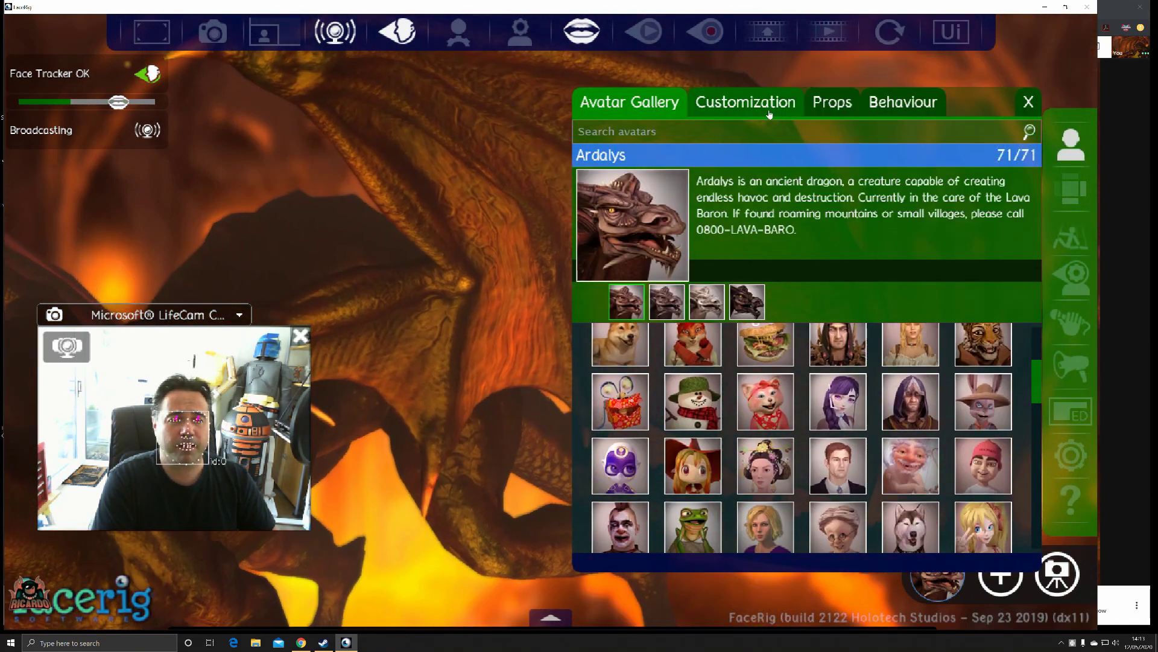
- Look through the Customization, Props and Behaviour tabs, then add Prop 0 and browse its props
{"action": "left_click", "coordinate": [770, 111]}
{"action": "left_click", "coordinate": [819, 106]}
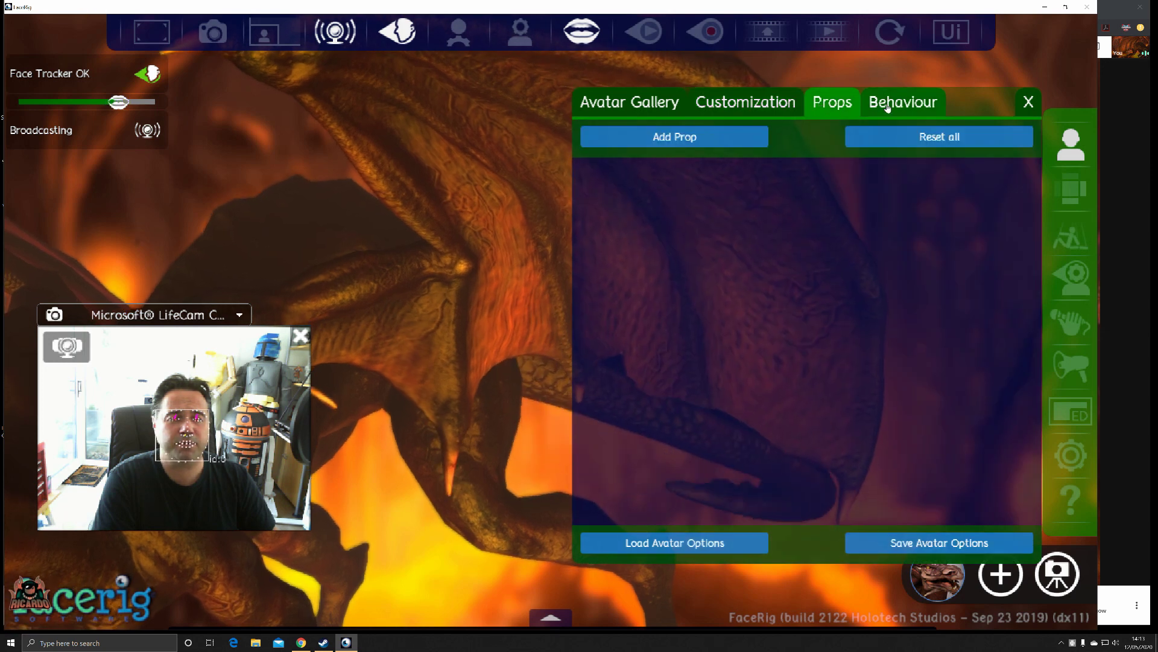
{"action": "left_click", "coordinate": [887, 107]}
{"action": "left_click", "coordinate": [828, 107]}
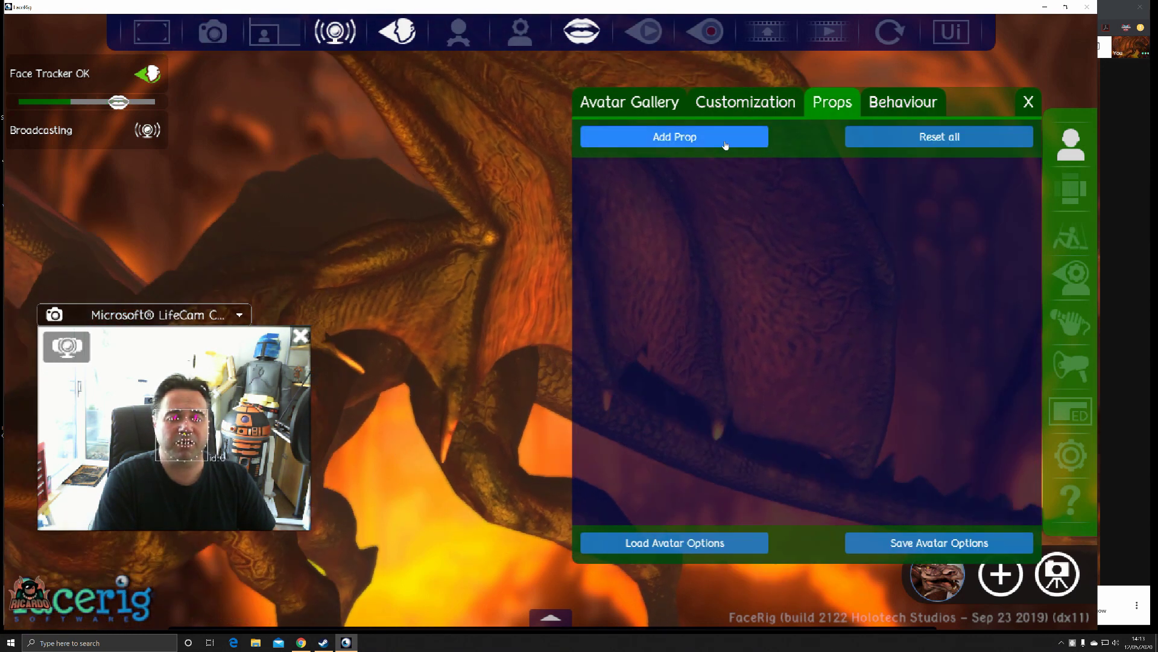
{"action": "left_click", "coordinate": [725, 142]}
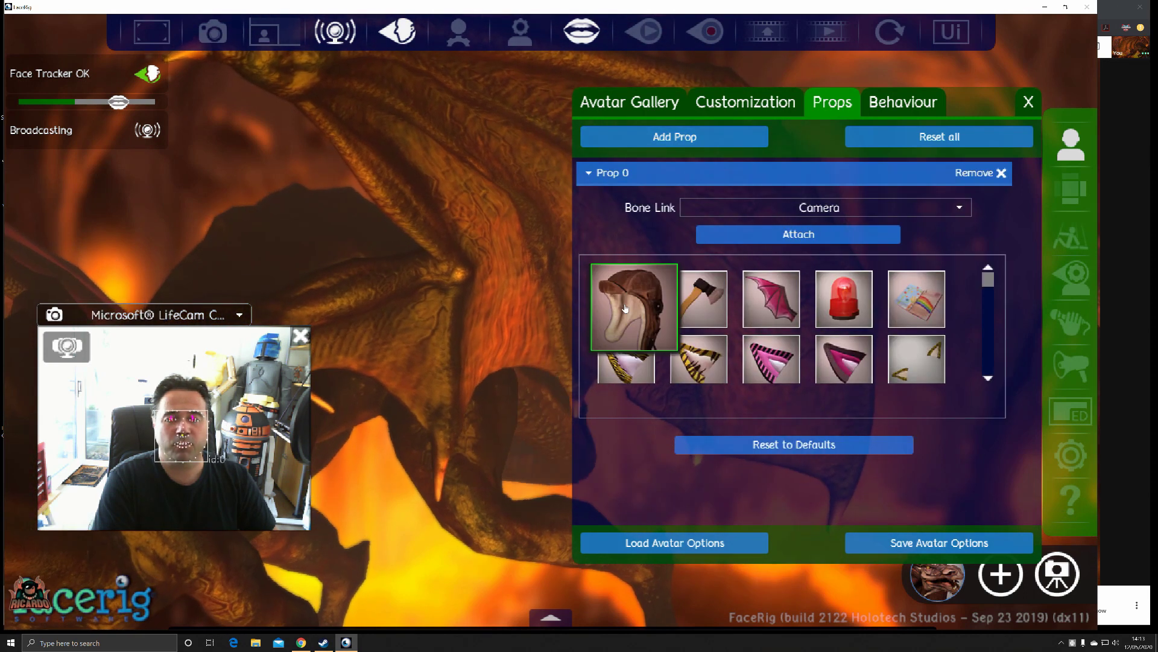
{"action": "scroll", "coordinate": [734, 323], "scroll_direction": "down", "scroll_amount": 3}
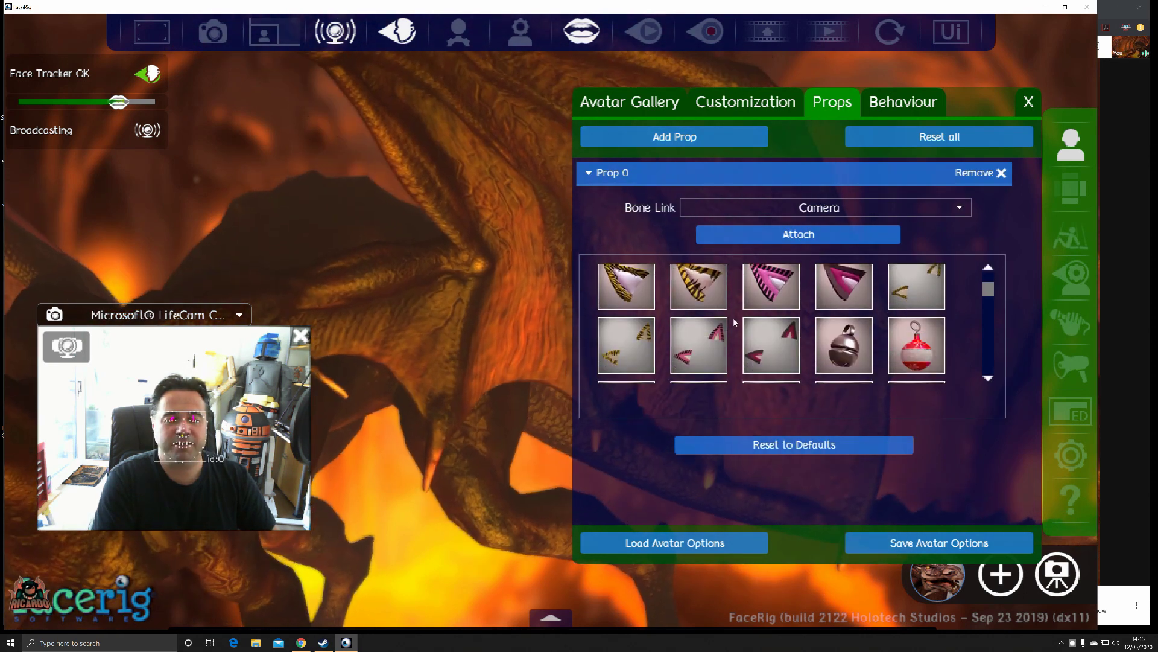
{"action": "scroll", "coordinate": [924, 324], "scroll_direction": "down", "scroll_amount": 1}
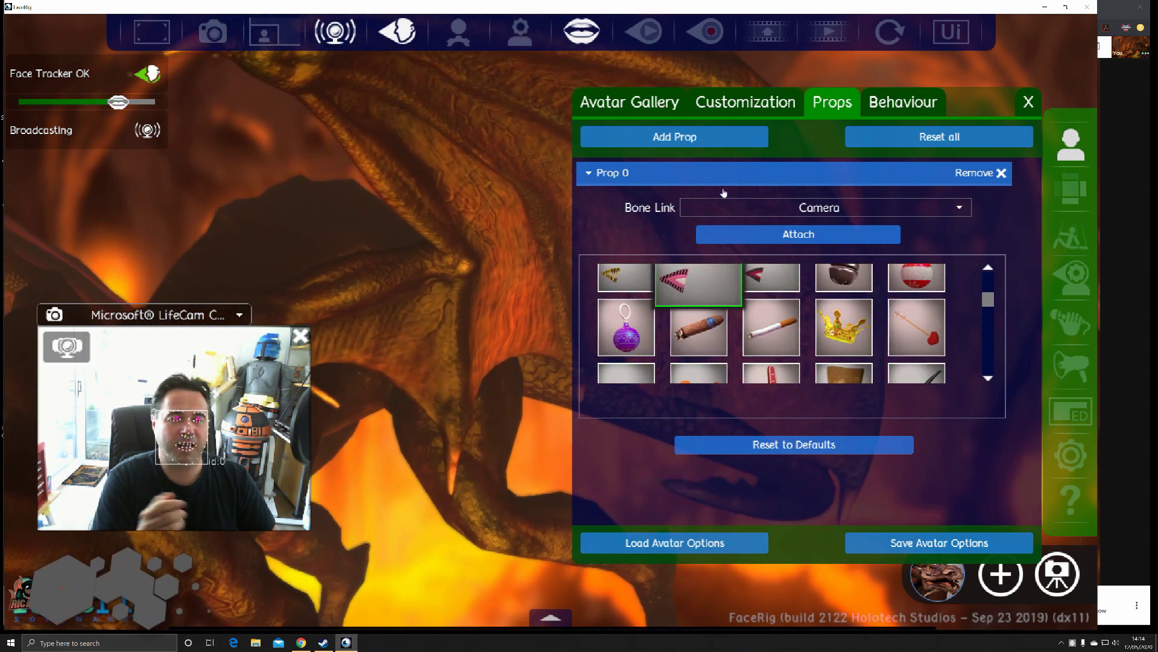
- Try magenta for the right eye colour, reset it to default white, then reopen the gallery
{"action": "left_click", "coordinate": [742, 105]}
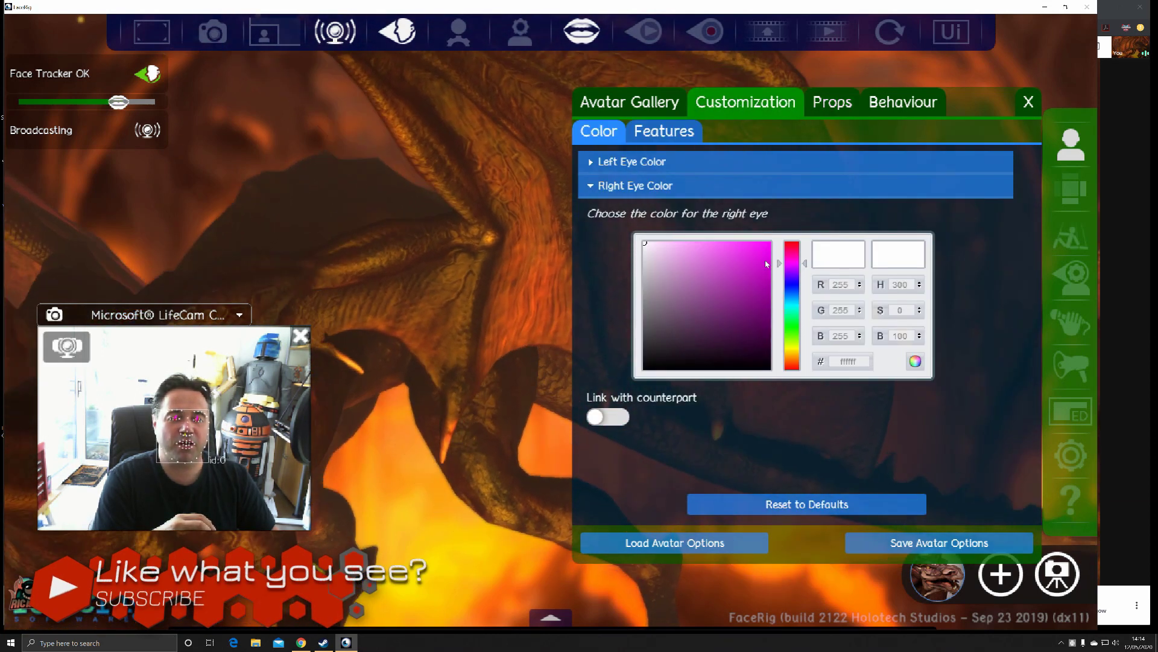
{"action": "left_click", "coordinate": [749, 282]}
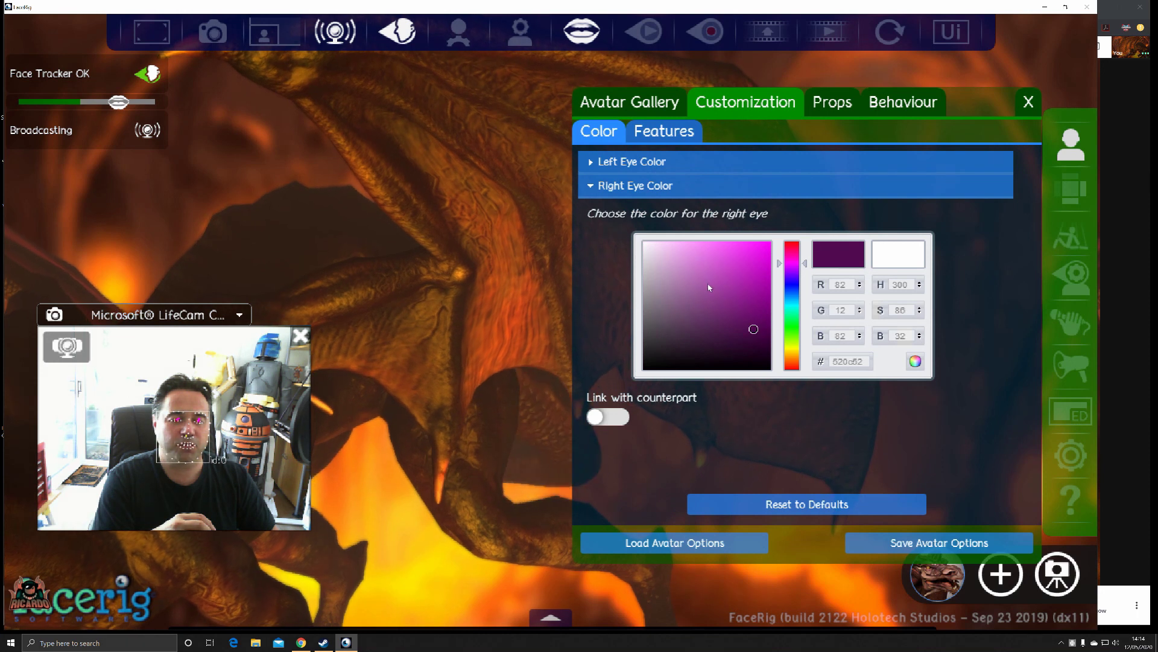
{"action": "left_click", "coordinate": [857, 505]}
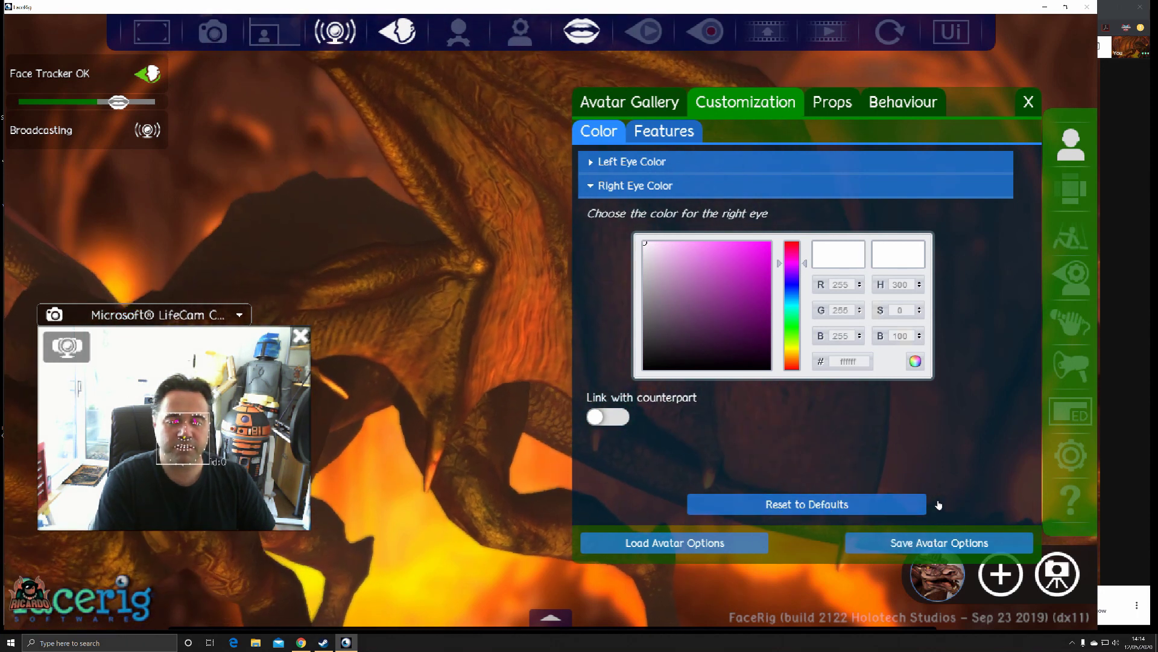
{"action": "left_click", "coordinate": [629, 103]}
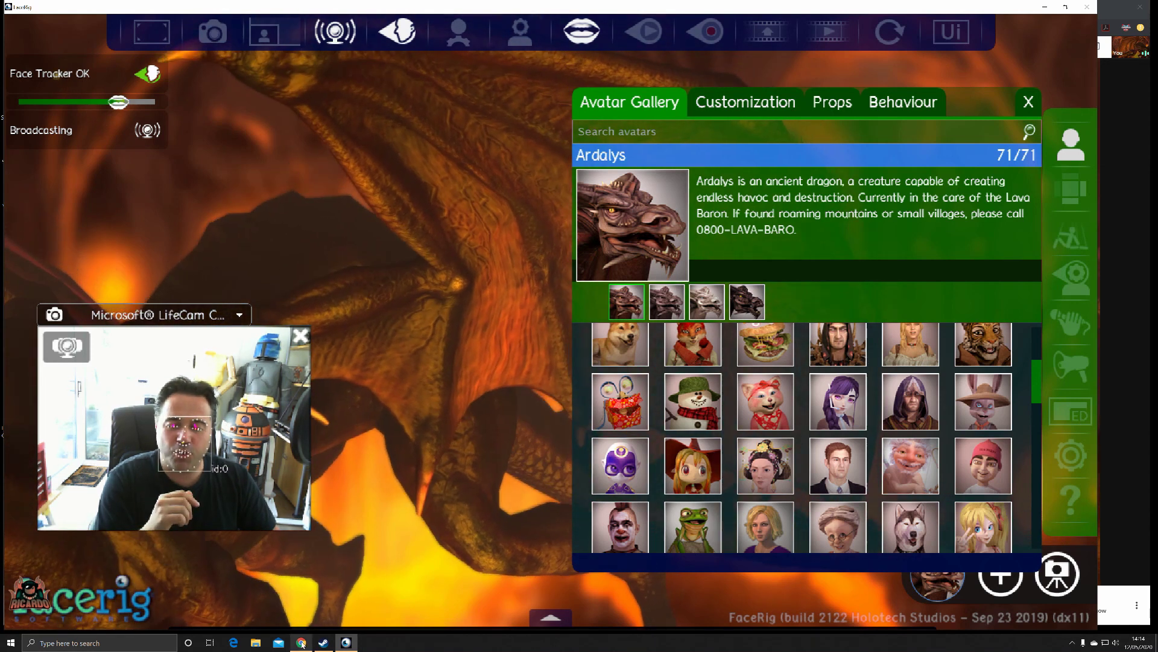
{"action": "key", "text": "alt+Tab"}
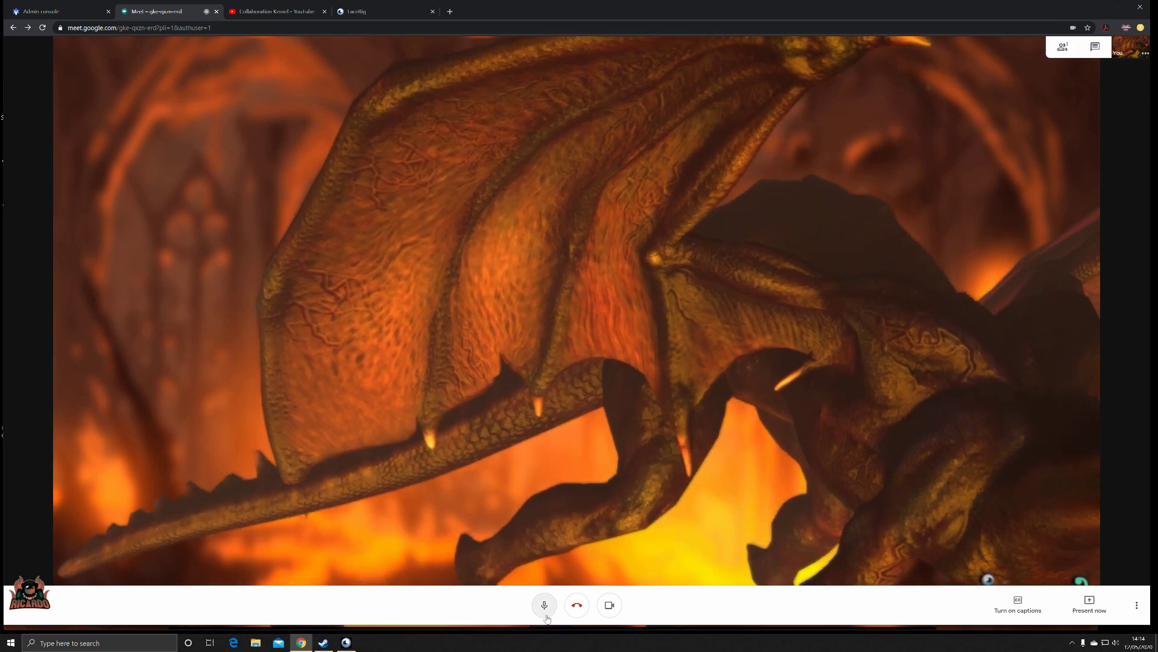
- Turn the Meet camera off and select Microsoft LifeCam in Settings > Video
{"action": "left_click", "coordinate": [608, 607]}
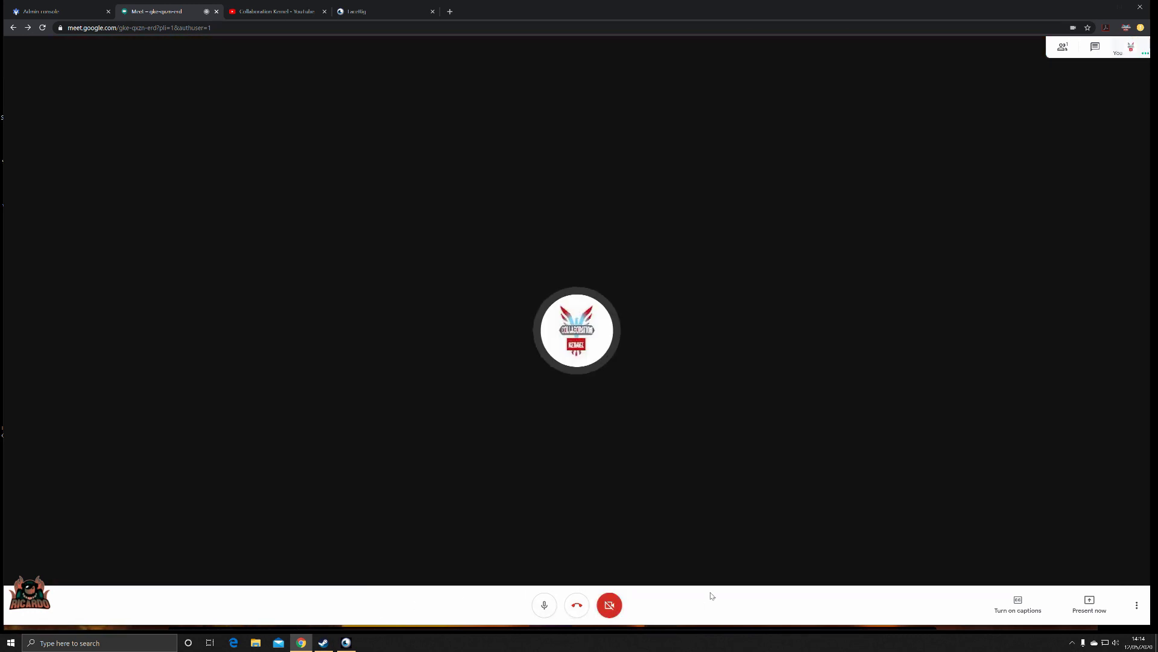
{"action": "left_click", "coordinate": [1138, 607]}
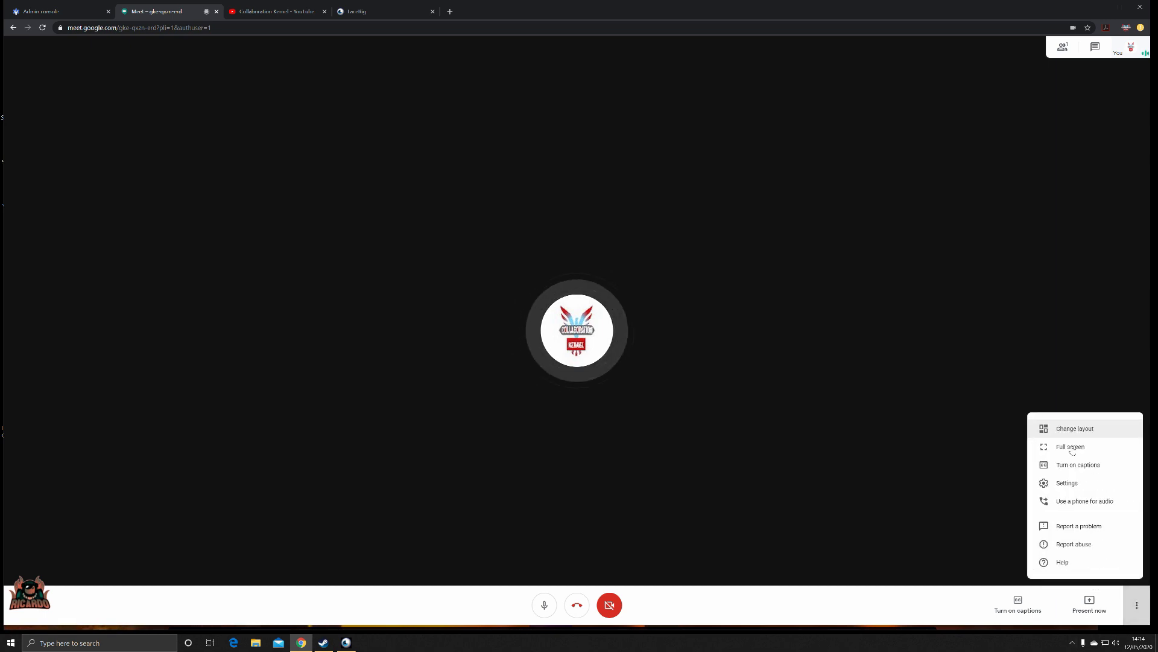
{"action": "left_click", "coordinate": [1072, 483]}
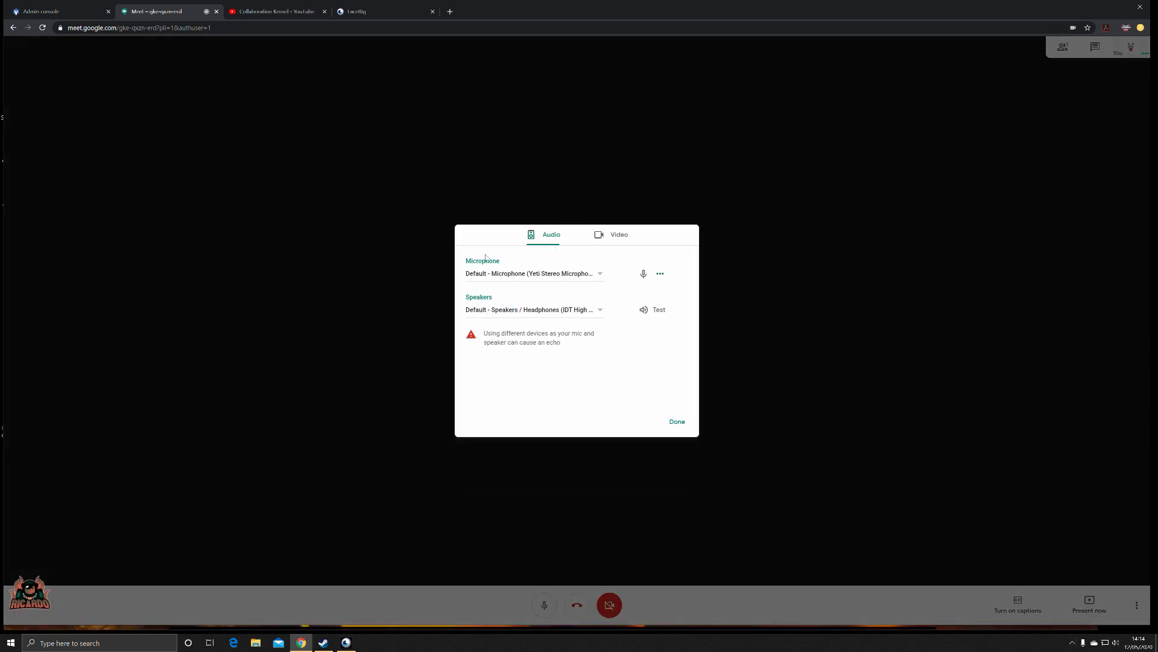
{"action": "left_click", "coordinate": [622, 243]}
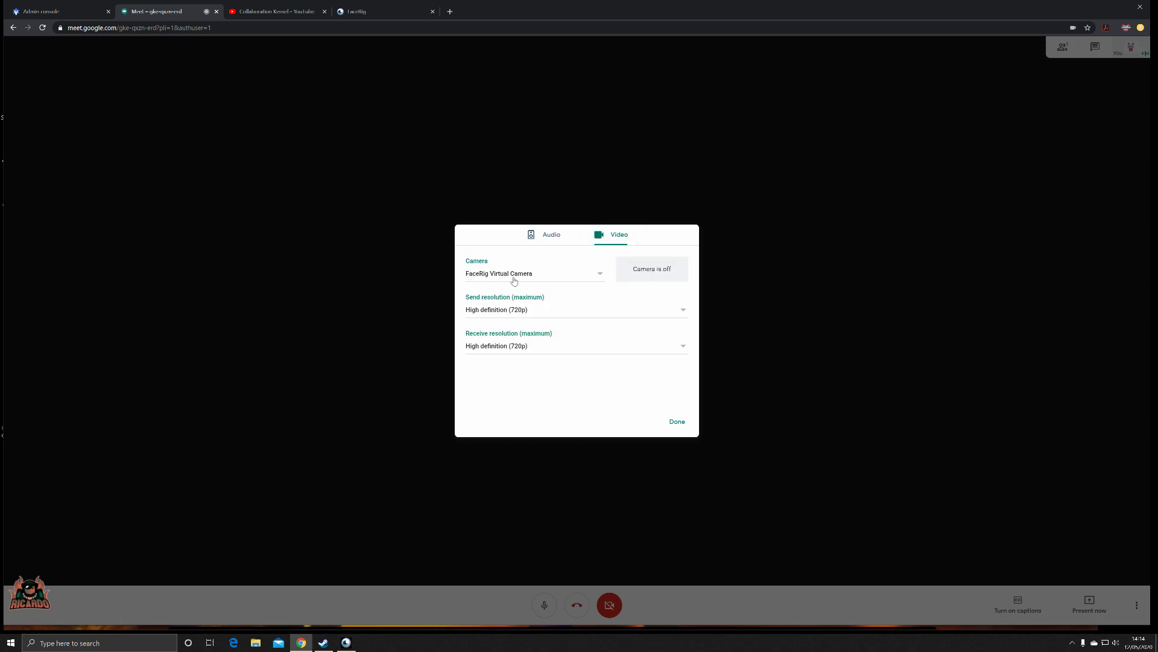
{"action": "left_click", "coordinate": [573, 277]}
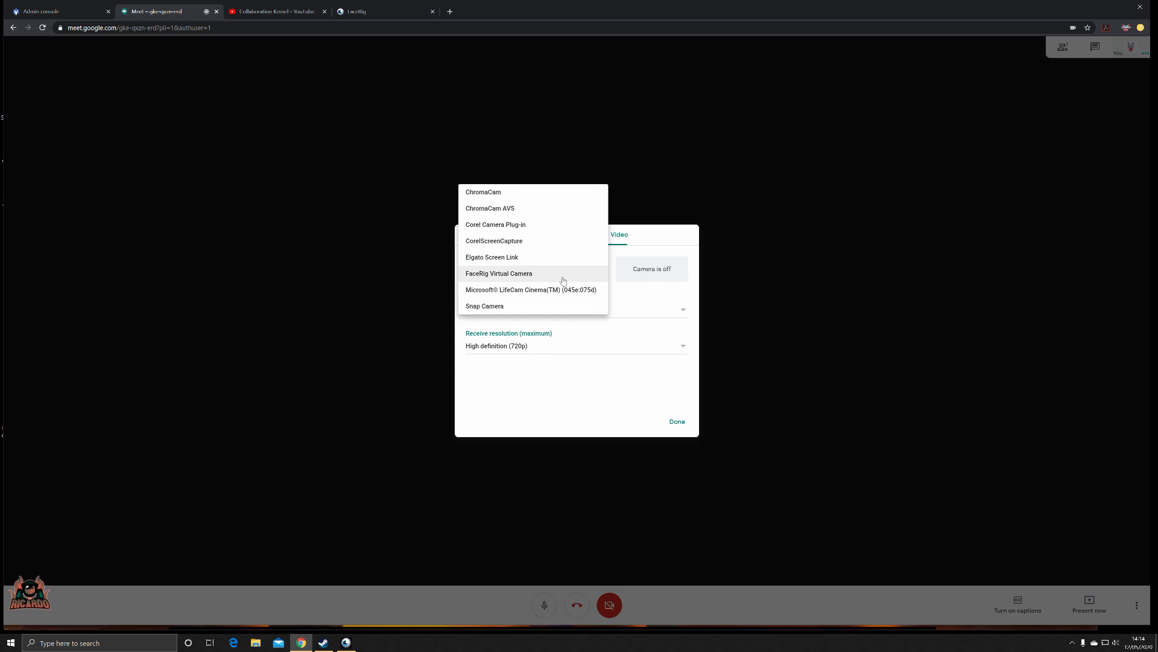
{"action": "left_click", "coordinate": [551, 291]}
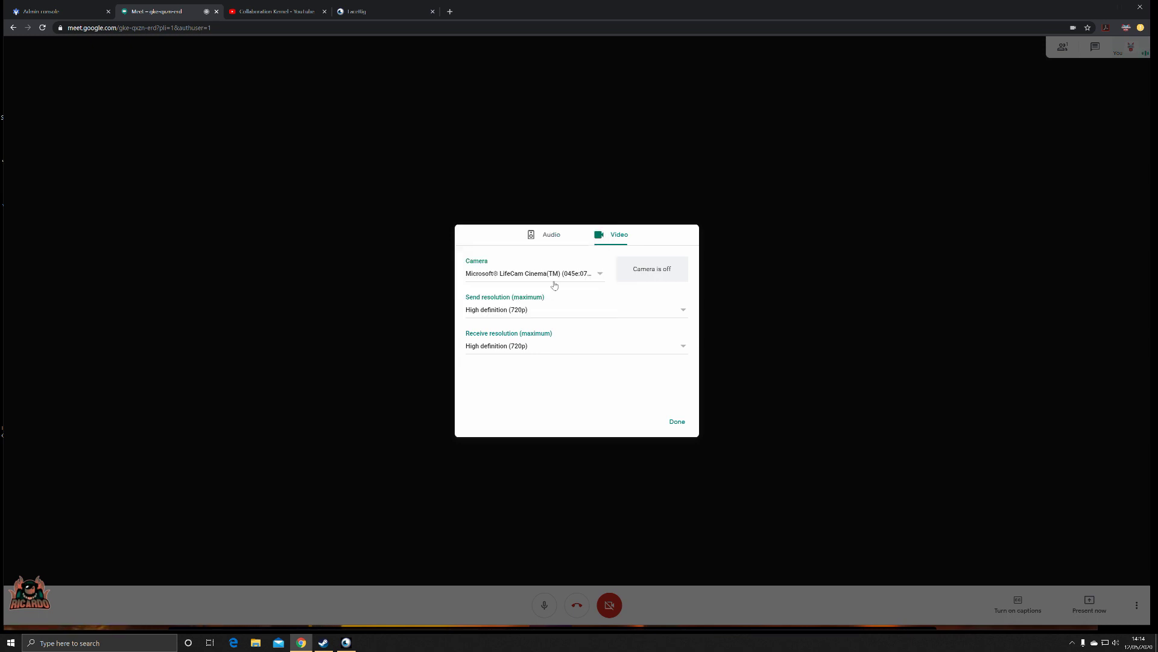
- Switch the camera to FaceRig Virtual Camera, turn video back on, and return to FaceRig
{"action": "left_click", "coordinate": [590, 276]}
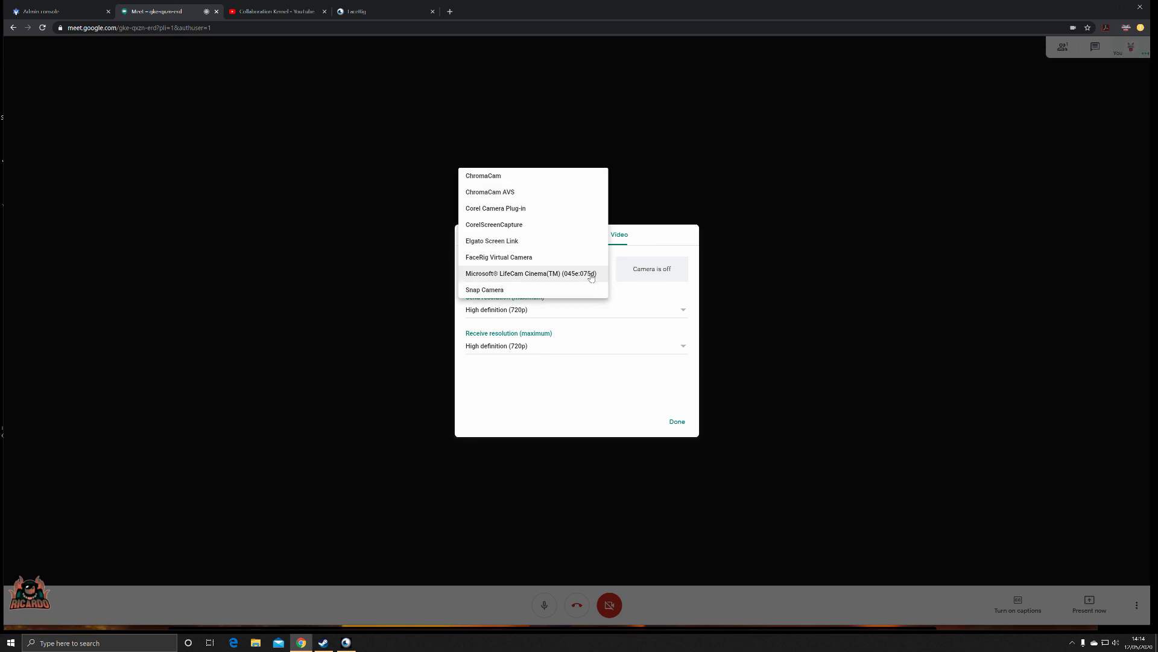
{"action": "left_click", "coordinate": [502, 258]}
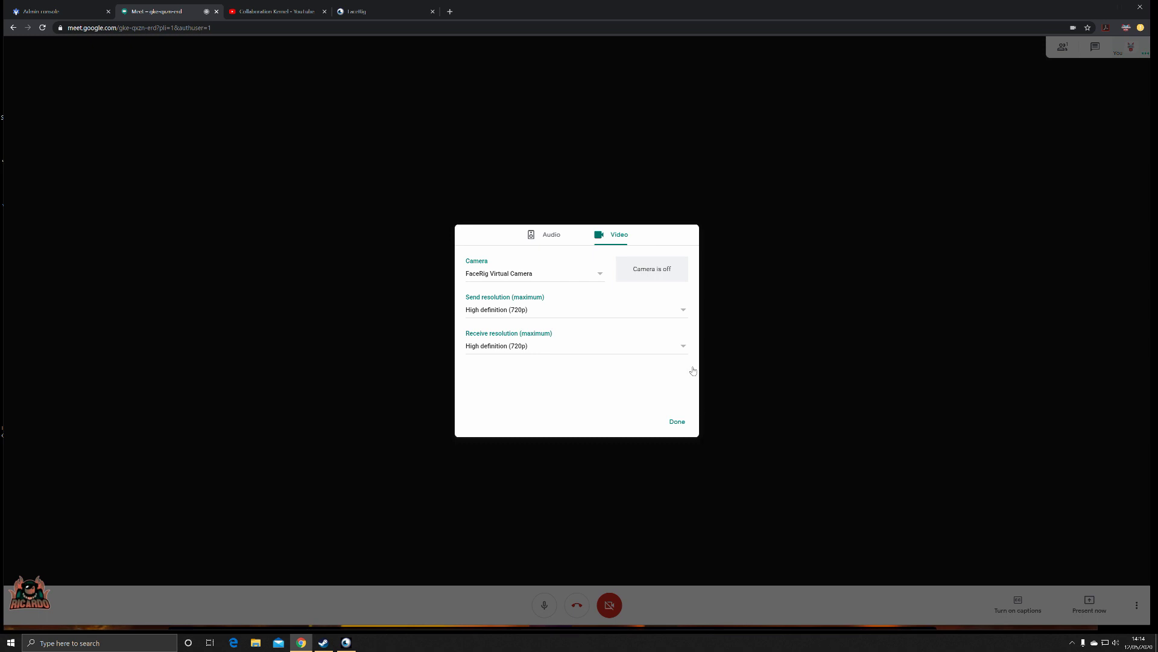
{"action": "left_click", "coordinate": [677, 422]}
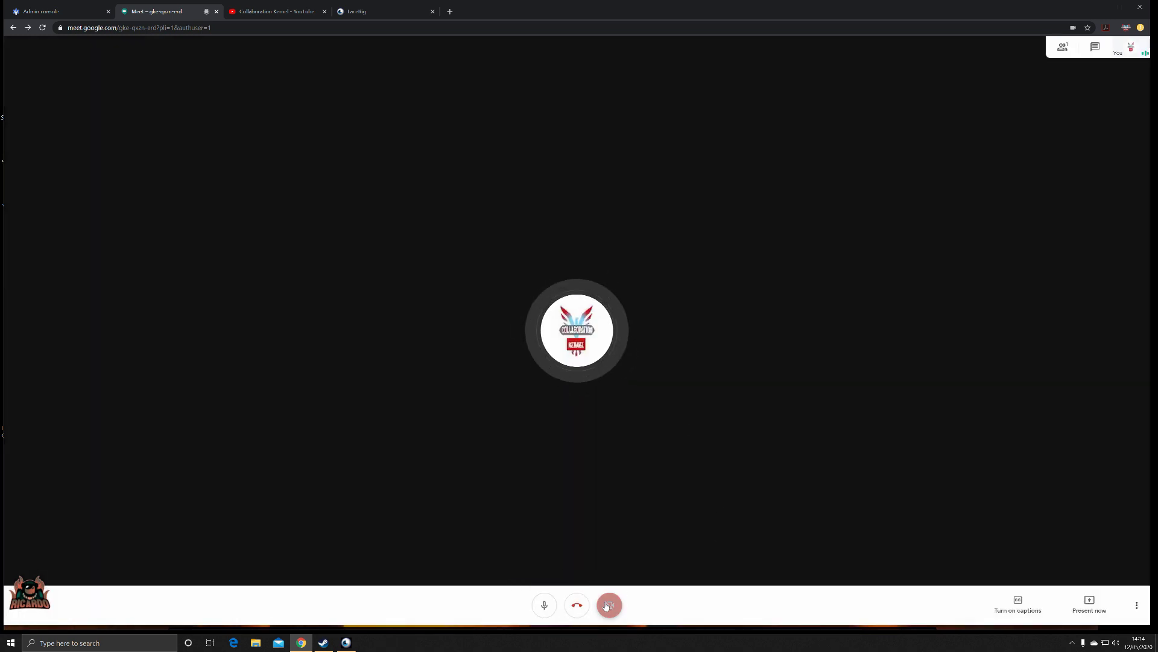
{"action": "left_click", "coordinate": [608, 605]}
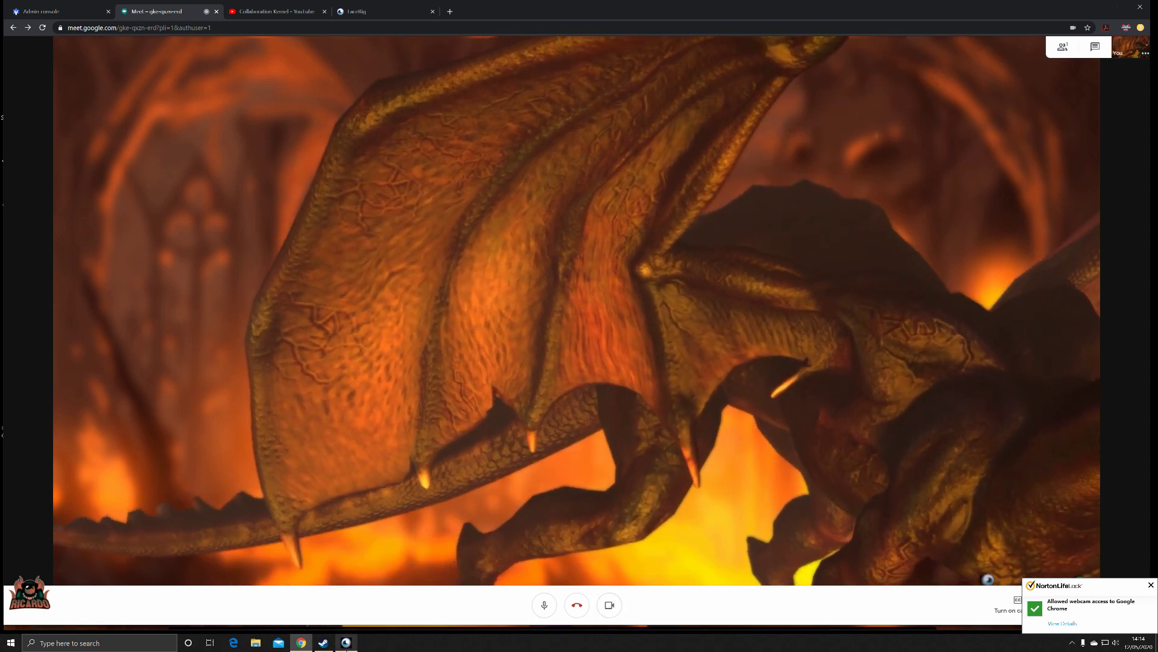
{"action": "left_click", "coordinate": [346, 642]}
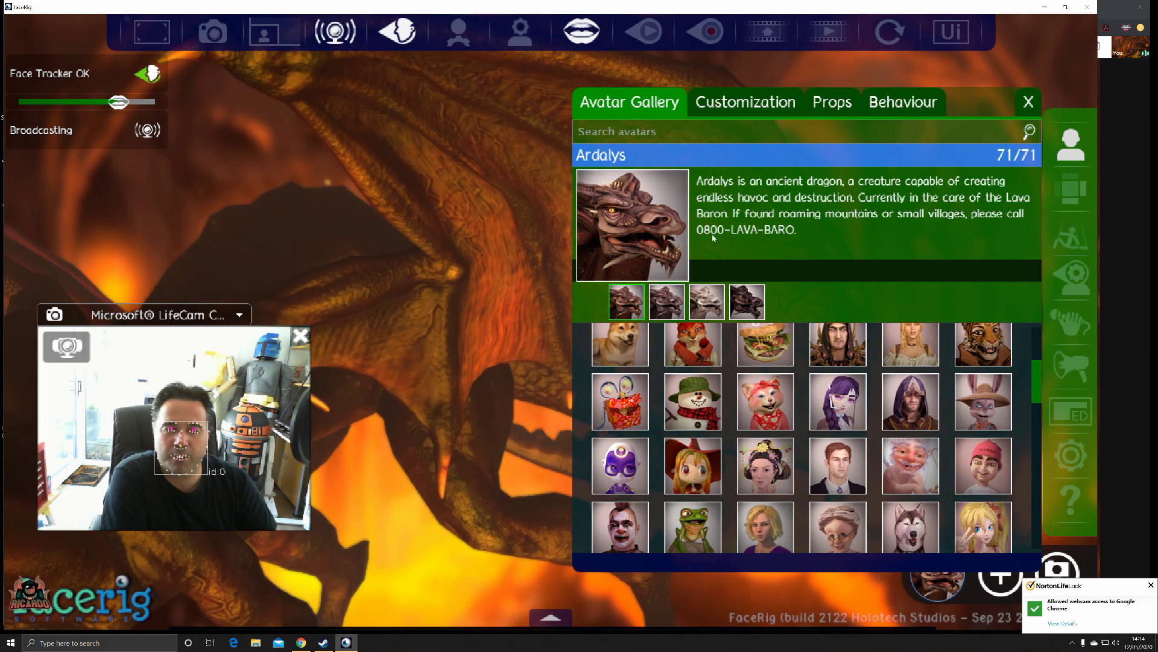
- Select the Lord Burger avatar, close the gallery, and return to the Google Meet call
{"action": "left_click", "coordinate": [765, 347]}
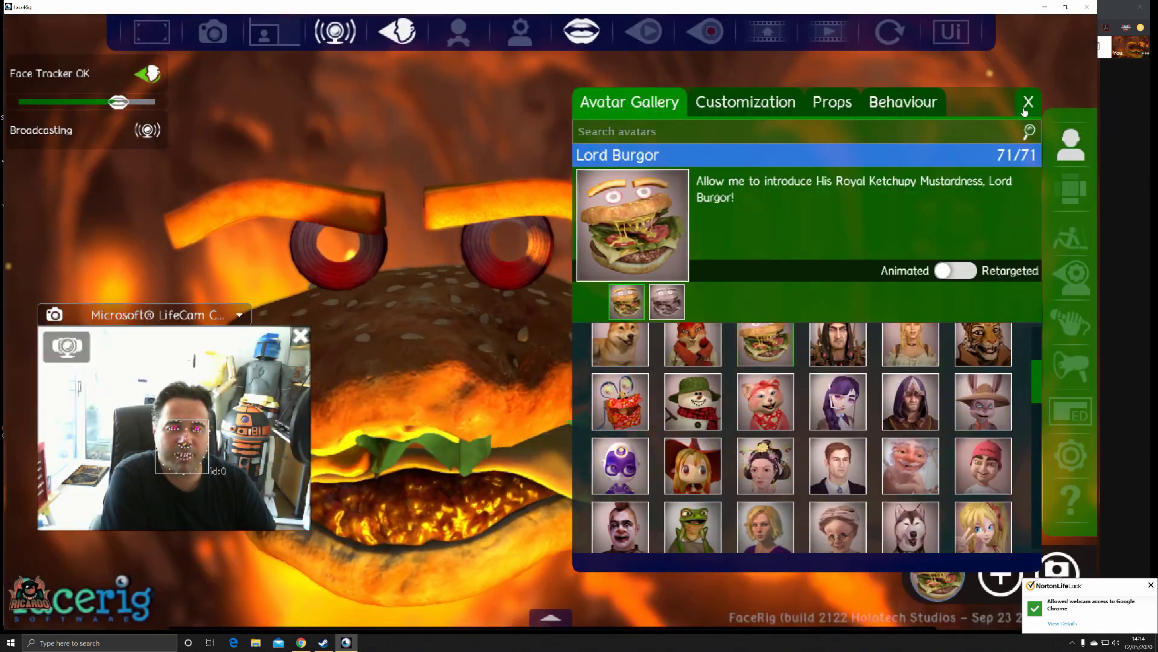
{"action": "key", "text": "Escape"}
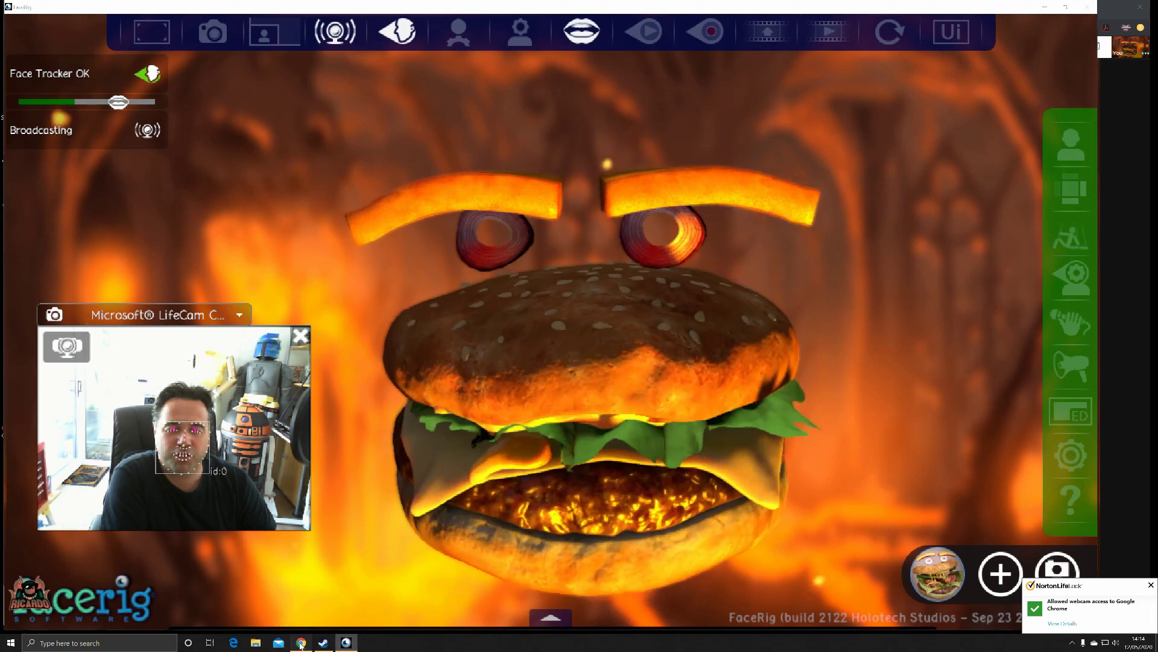
{"action": "left_click", "coordinate": [301, 643]}
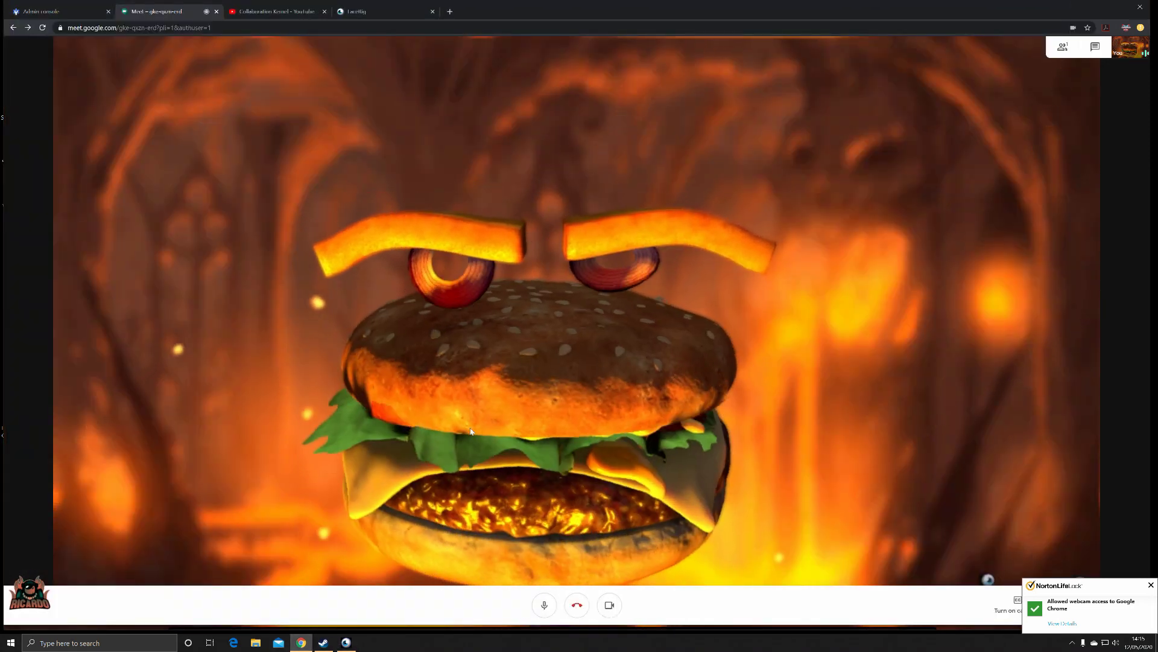
- Show Google Meet's People panel, which lists only yourself in the call
{"action": "left_click", "coordinate": [1063, 46]}
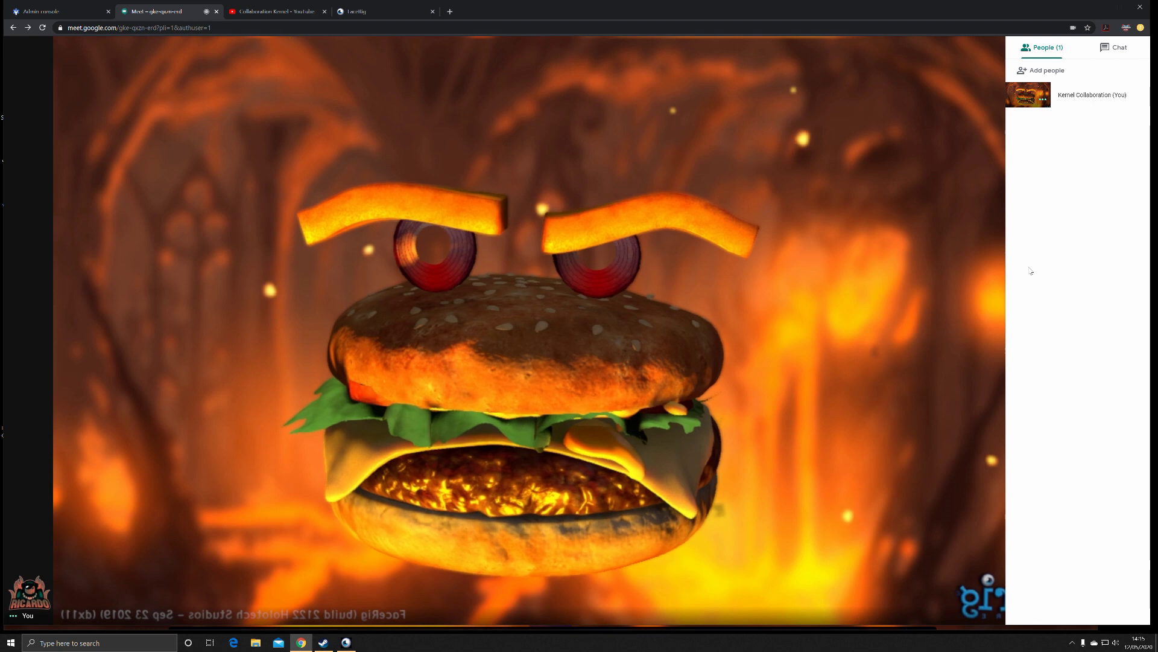